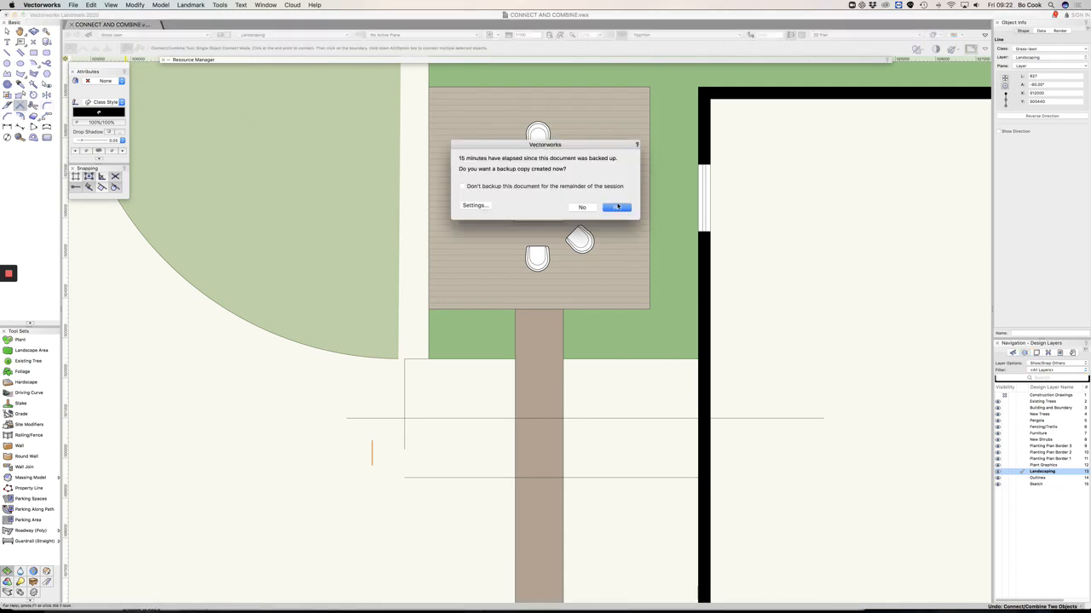
# Create the offered backup copy and trim the long horizontal line to the vertical line below the lawn using Single Object Connect
pyautogui.click(617, 207)
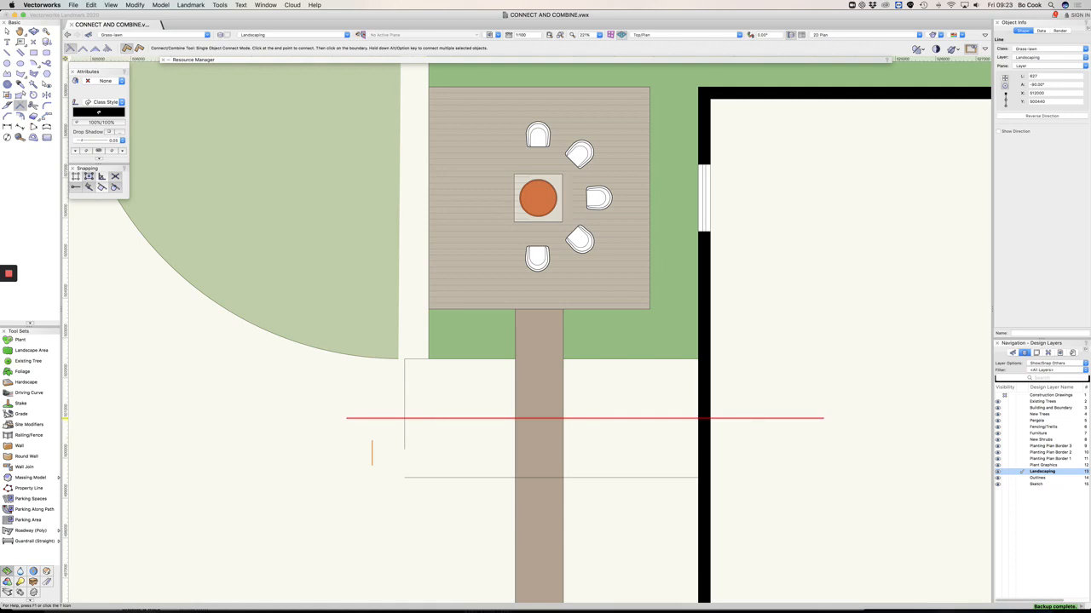
pyautogui.click(432, 418)
pyautogui.click(404, 375)
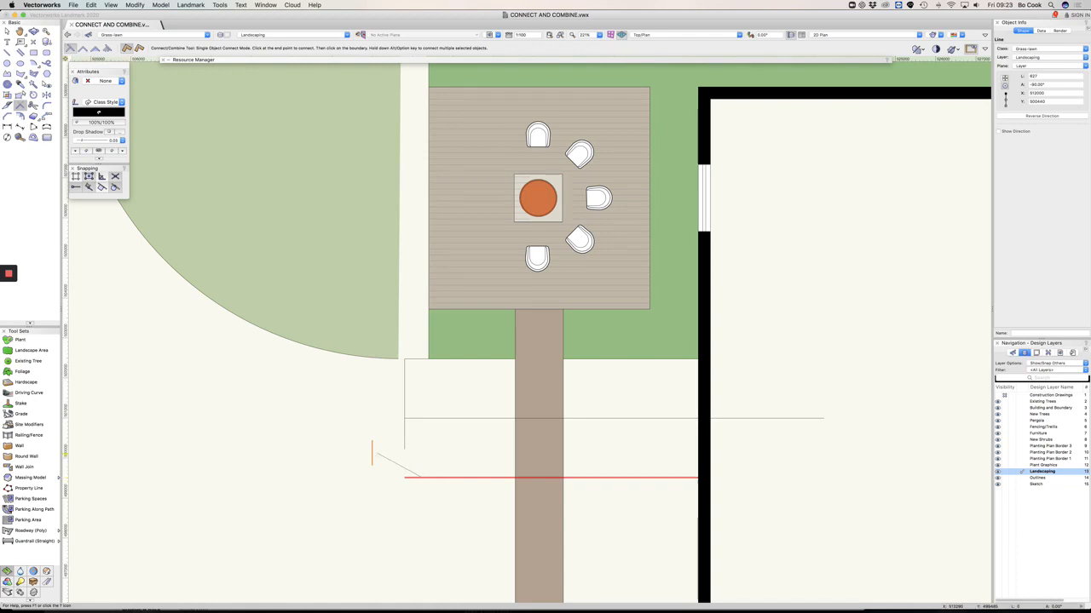
# Try to connect the lower horizontal line to the short vertical line, and the short line to its neighbour, with Single Object Connect
pyautogui.click(422, 478)
pyautogui.click(373, 453)
pyautogui.click(371, 461)
pyautogui.click(403, 426)
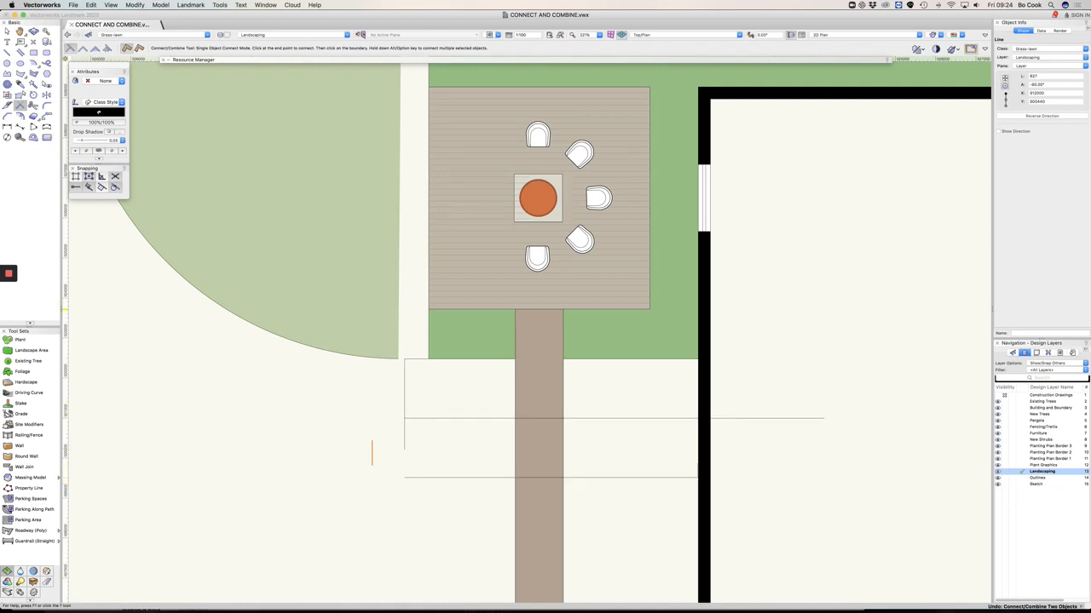
# Stretch the west end of the upper horizontal line so it overshoots the vertical line
pyautogui.press('x')
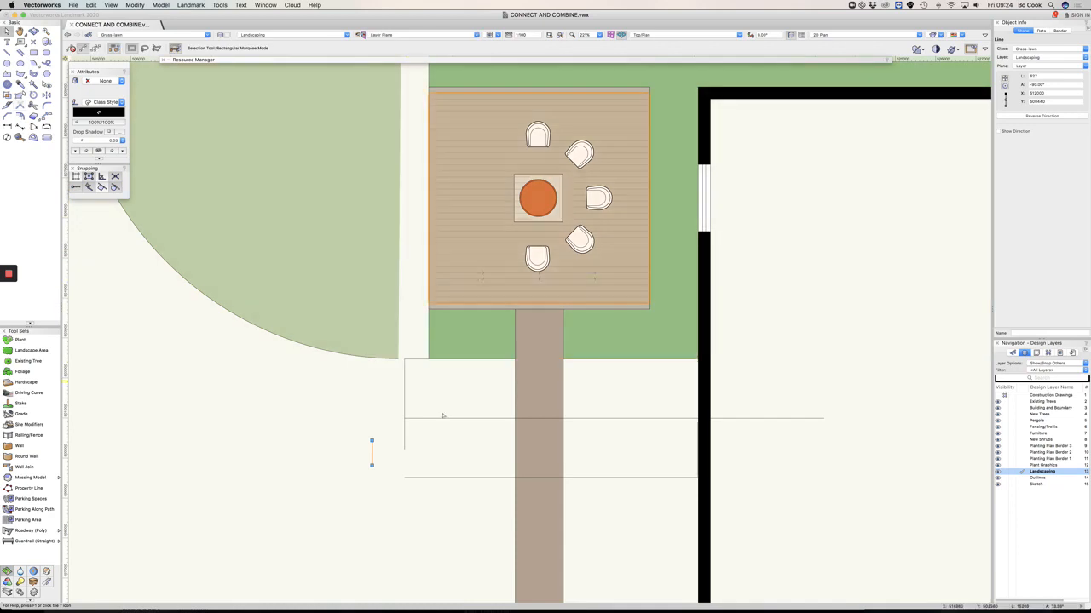
pyautogui.click(445, 419)
pyautogui.moveTo(402, 420); pyautogui.dragTo(363, 418)
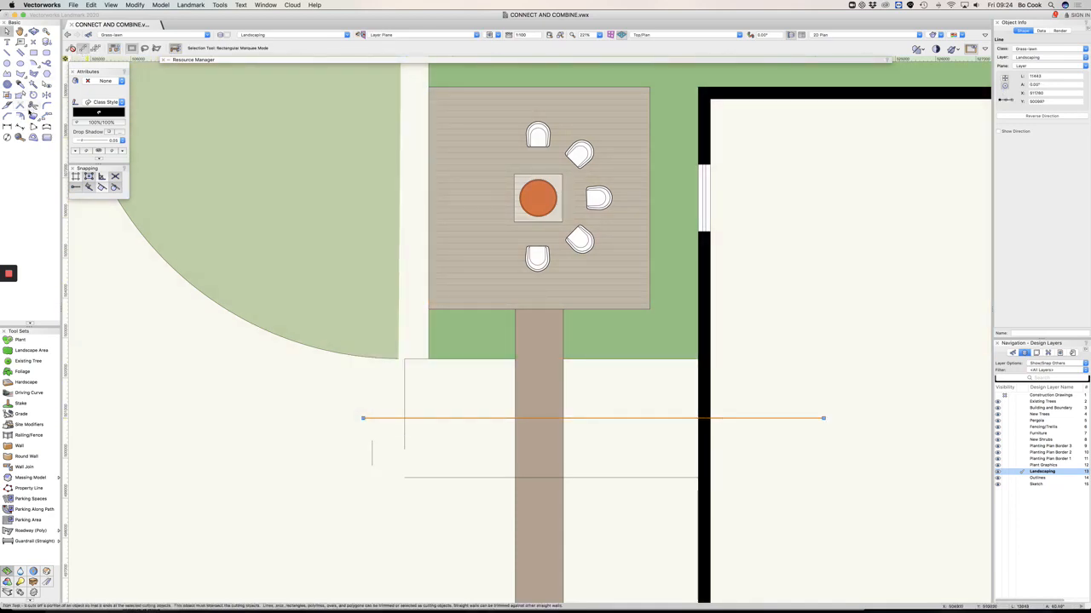
# Join the upper line to the vertical line and the lower line to the short vertical line as clean corners using Dual Object Connect mode
pyautogui.click(20, 105)
pyautogui.click(84, 49)
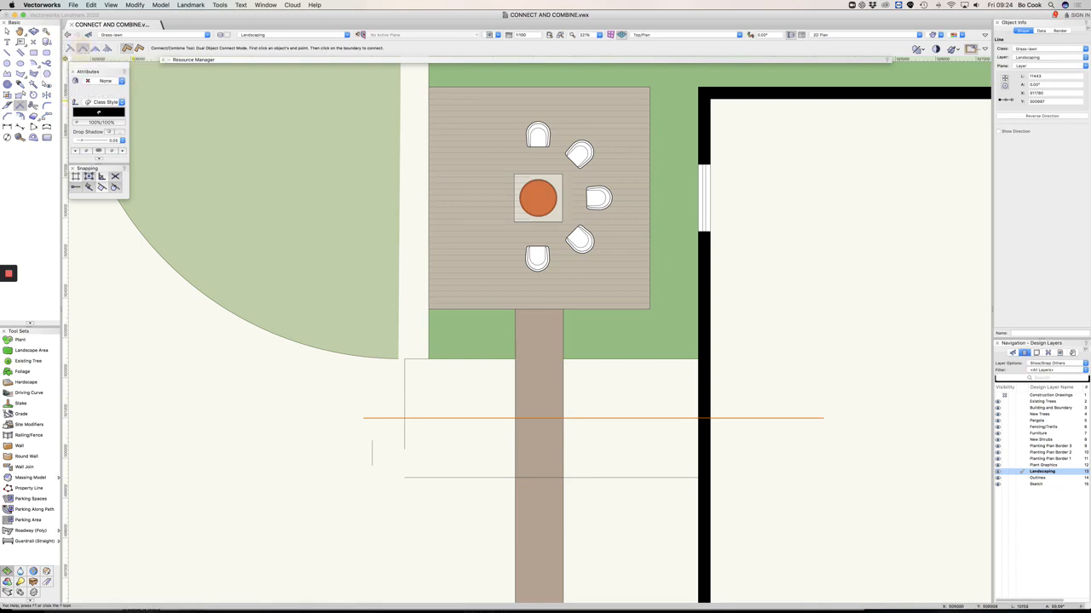
pyautogui.click(443, 418)
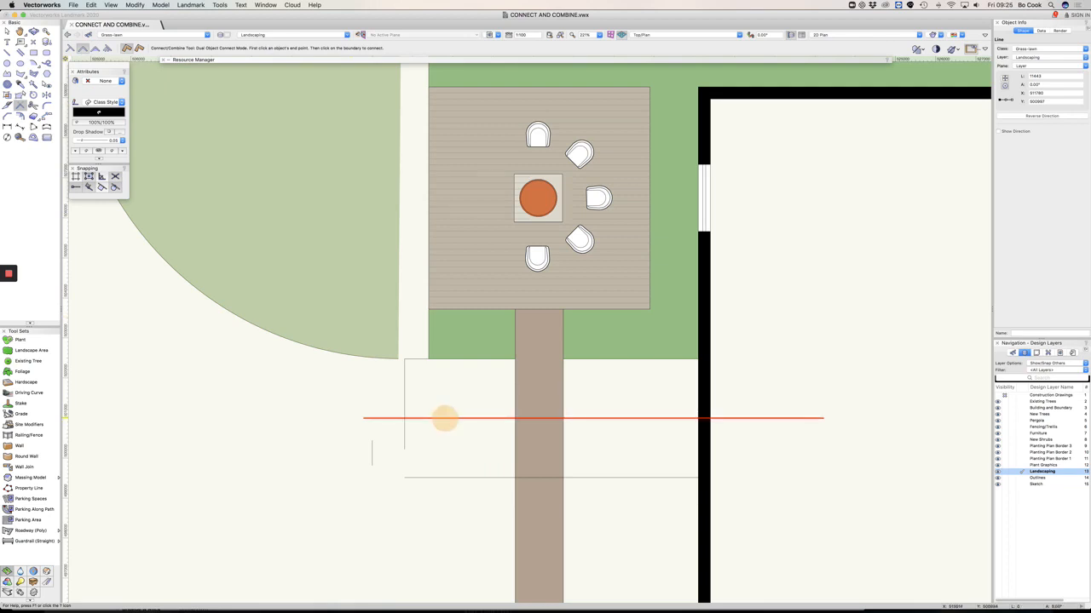
pyautogui.click(404, 394)
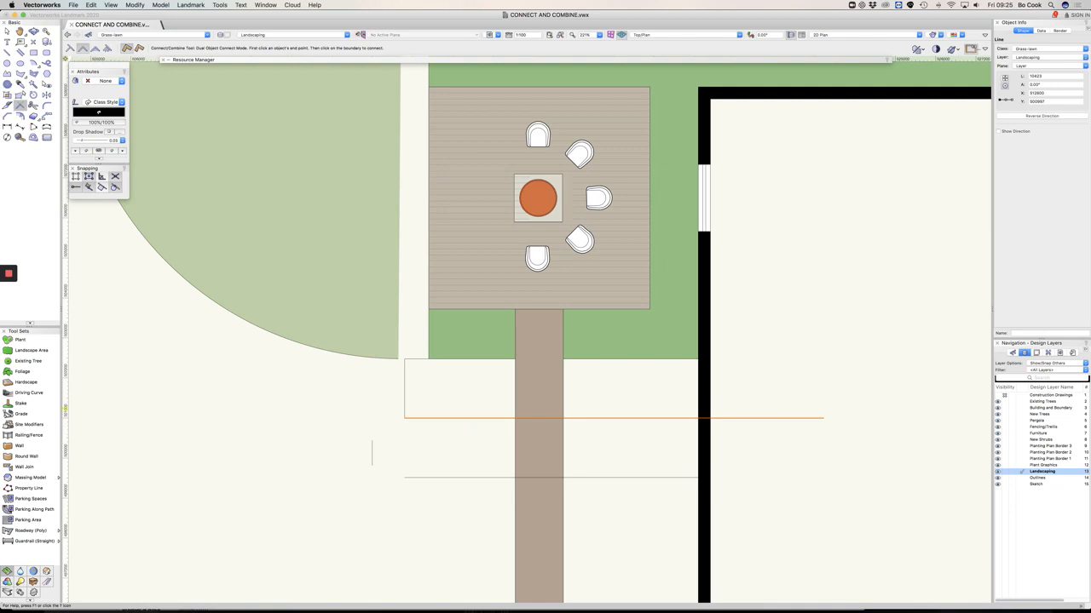
pyautogui.click(410, 477)
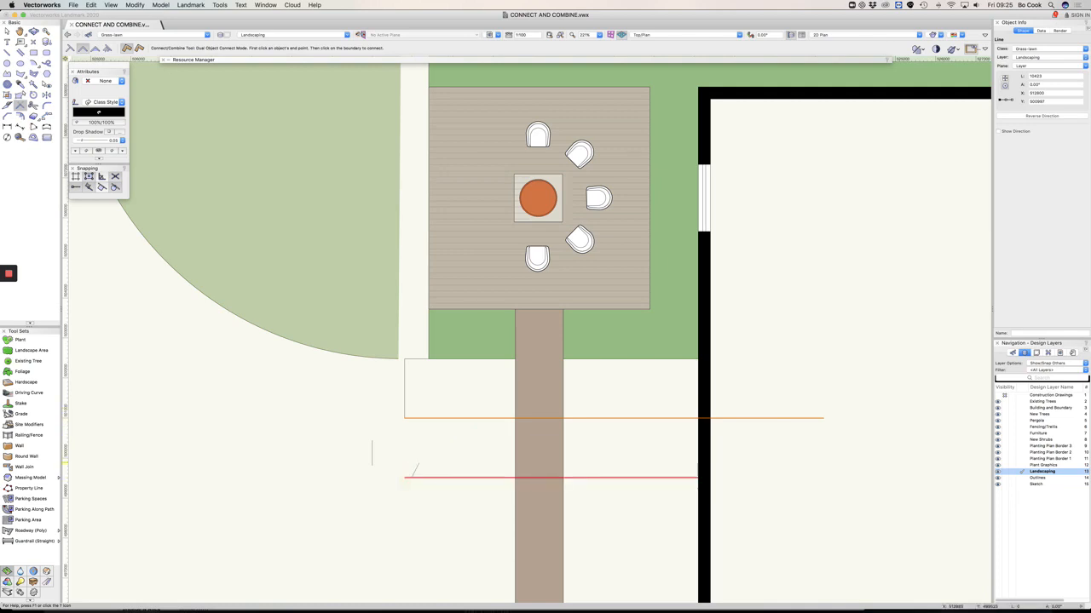
pyautogui.click(372, 452)
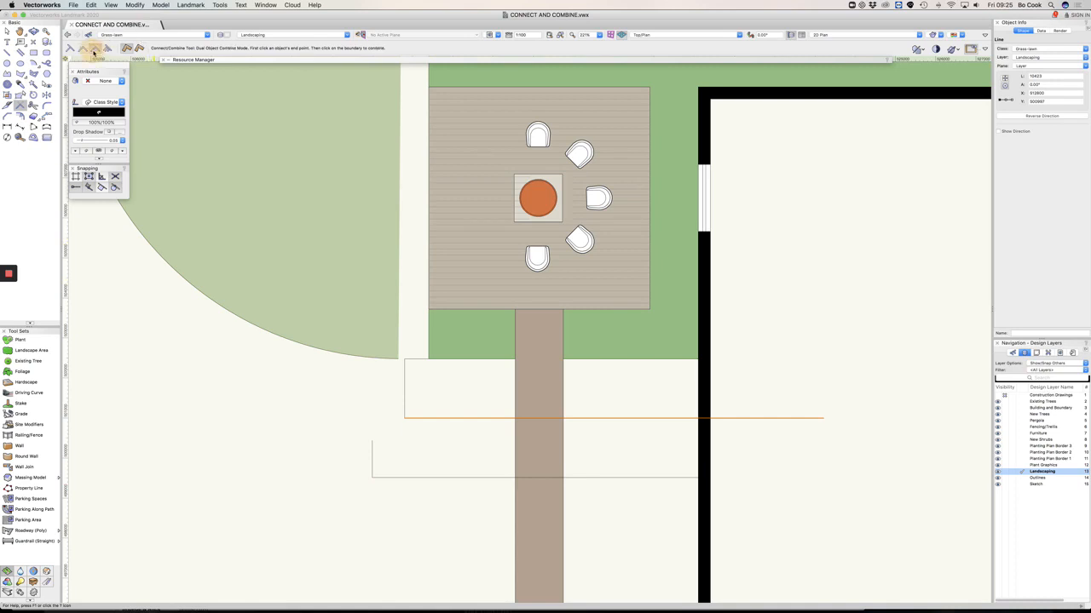
# Set Connect/Combine to Dual Object Combine mode, open the lawn group for editing, and select all its outline pieces
pyautogui.click(96, 49)
pyautogui.press('x')
pyautogui.click(391, 359)
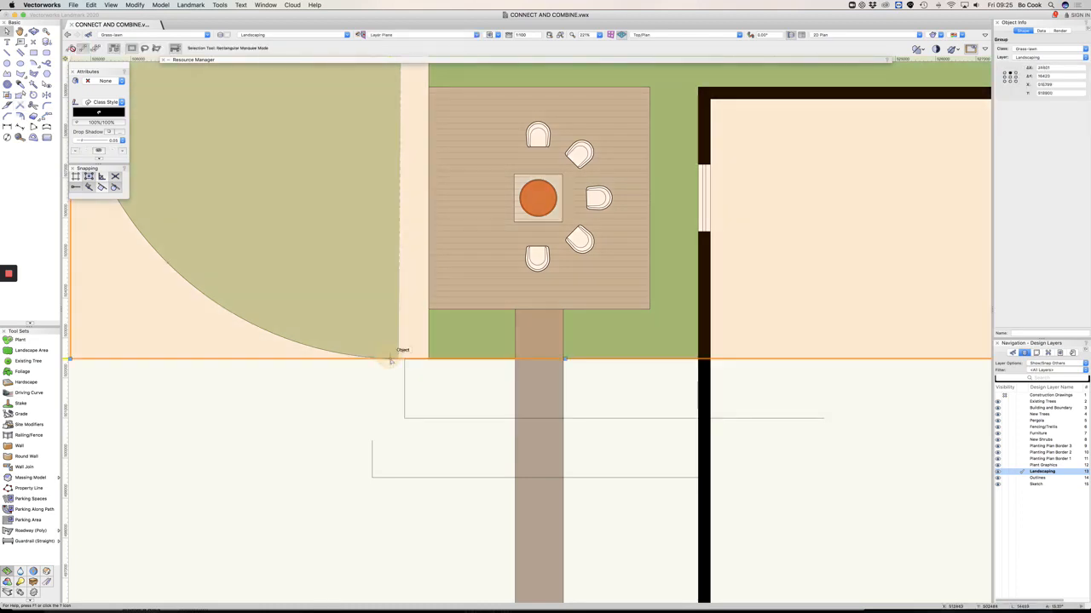
pyautogui.doubleClick(391, 359)
pyautogui.scroll(-3, 445, 399)
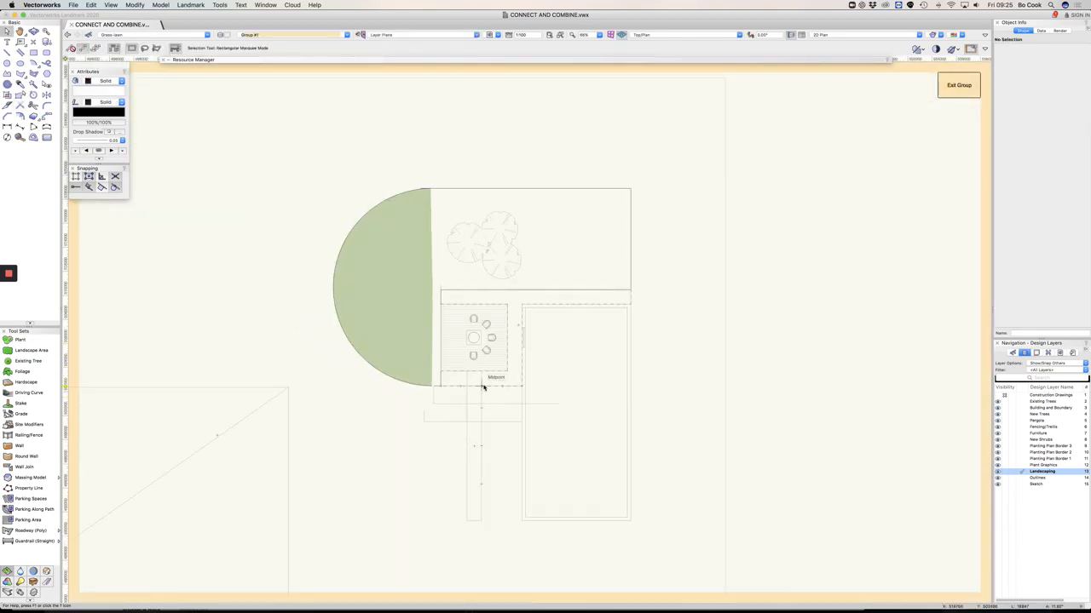
pyautogui.press('super+a')
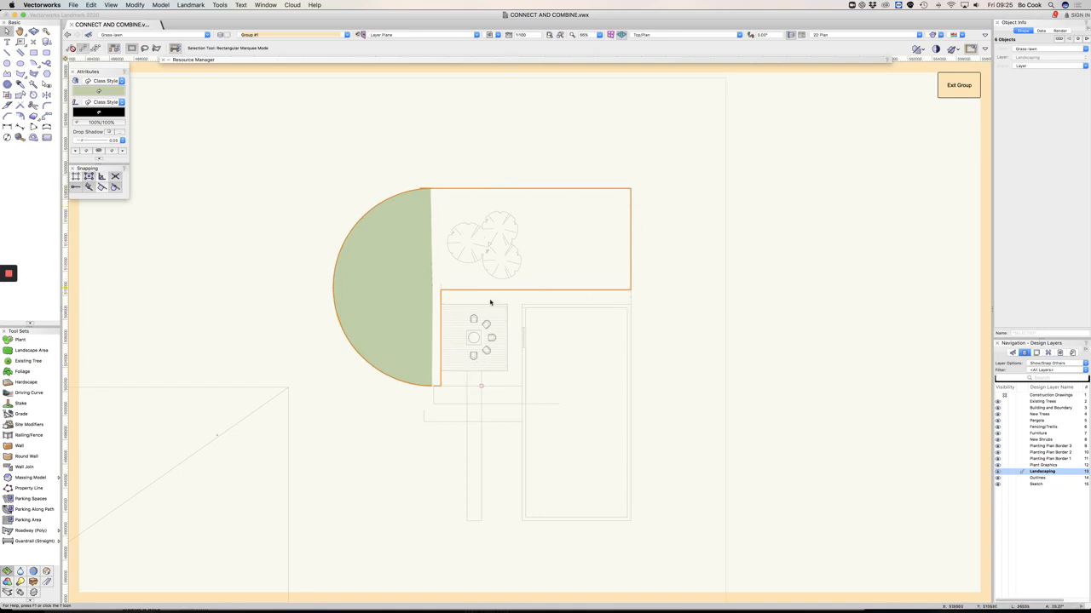
pyautogui.scroll(2, 437, 381)
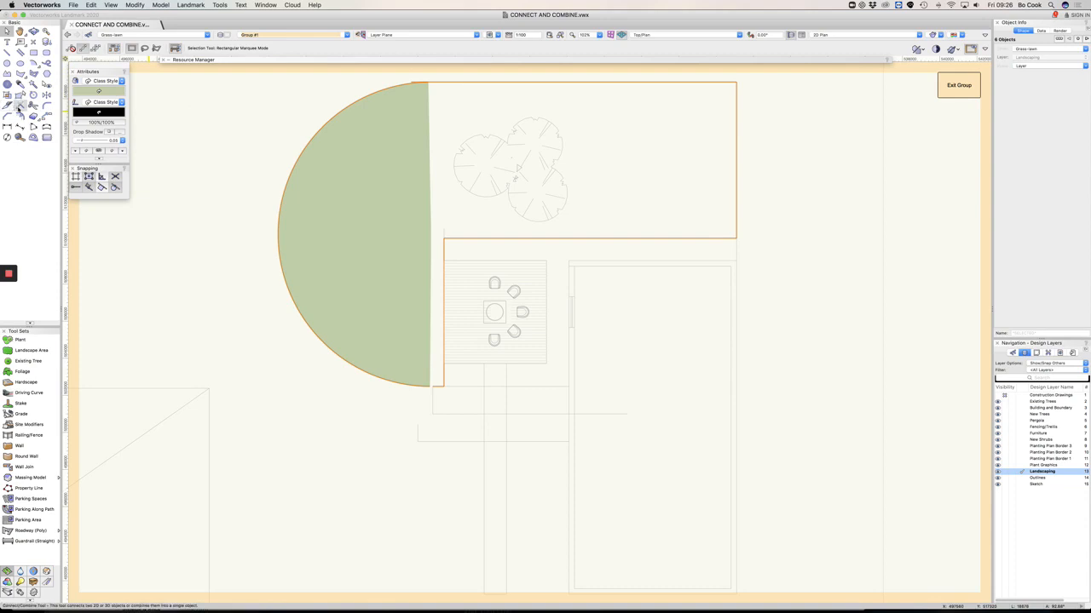
# Combine the lawn's curved edge with its short lower edge, upper straight edge and east edge using Dual Object Combine mode
pyautogui.click(20, 105)
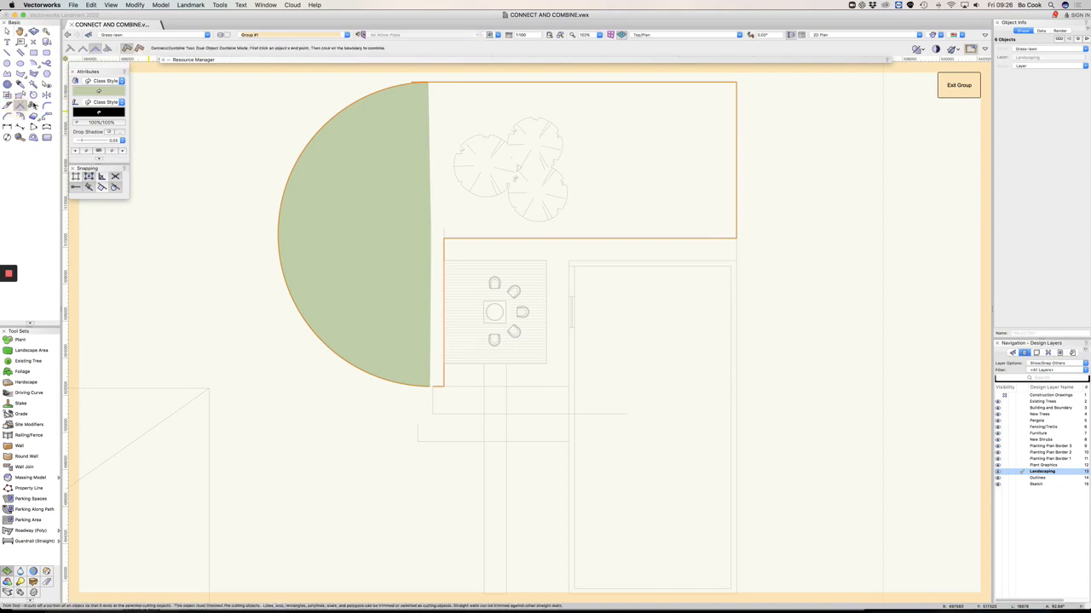
pyautogui.click(96, 50)
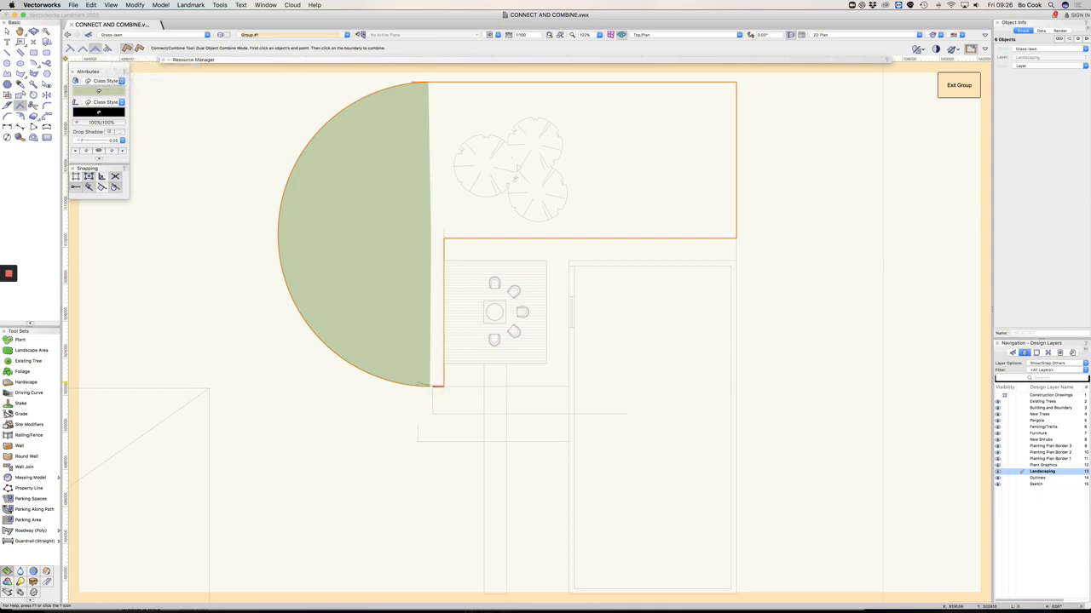
pyautogui.click(413, 387)
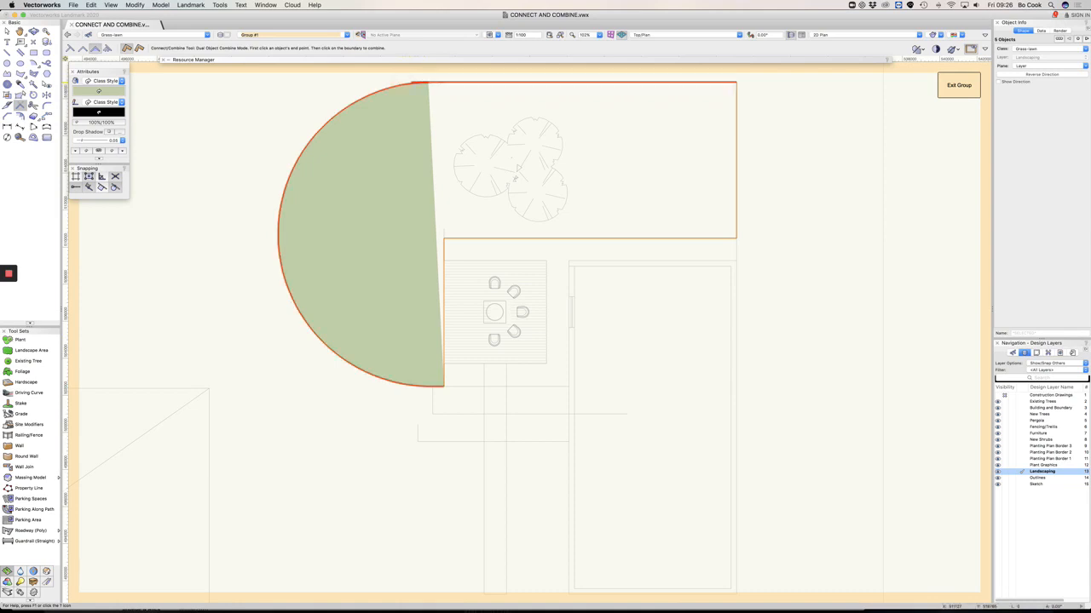
pyautogui.click(426, 83)
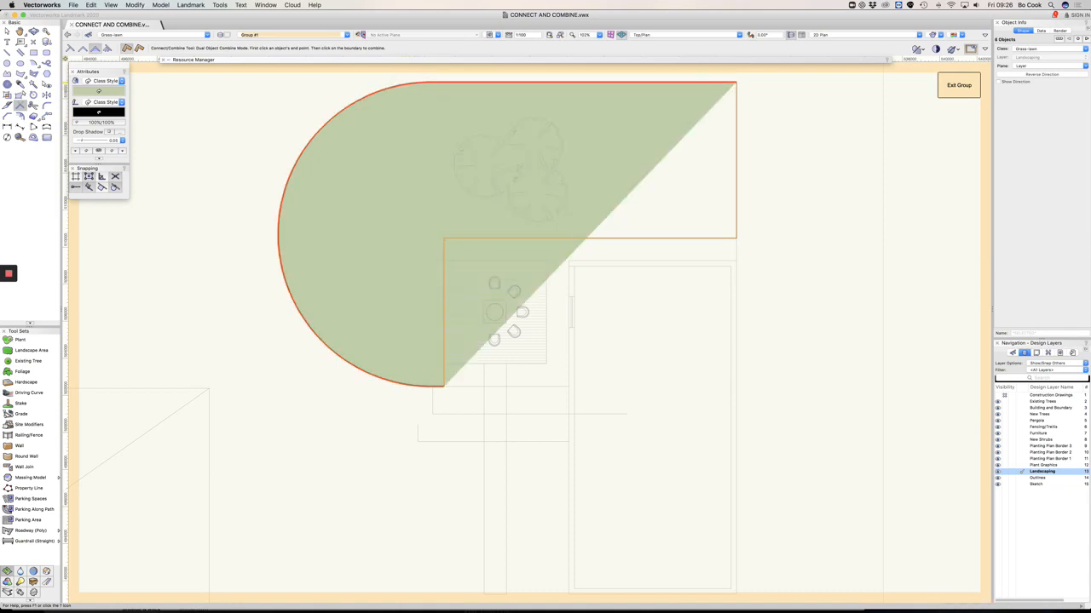
pyautogui.click(736, 104)
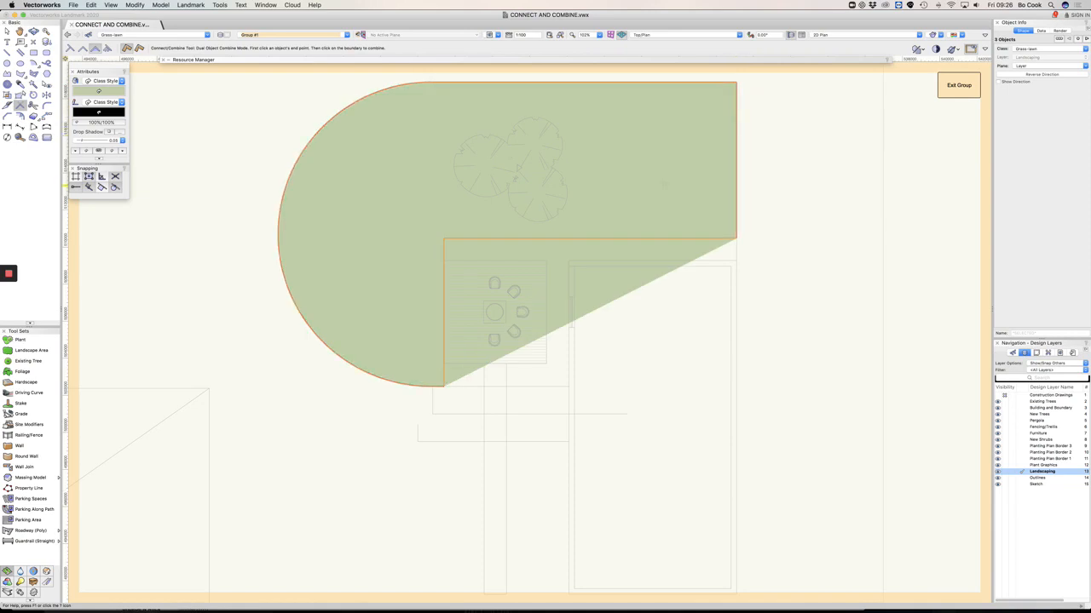
# Combine the lawn polyline with the horizontal inner edge above the deck
pyautogui.press('x')
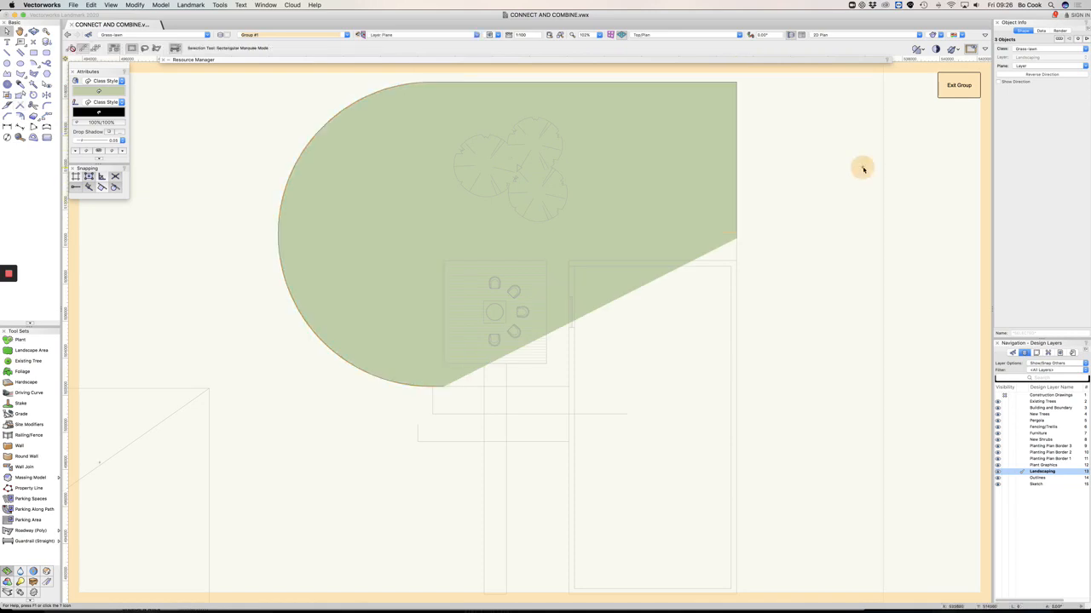
pyautogui.click(614, 202)
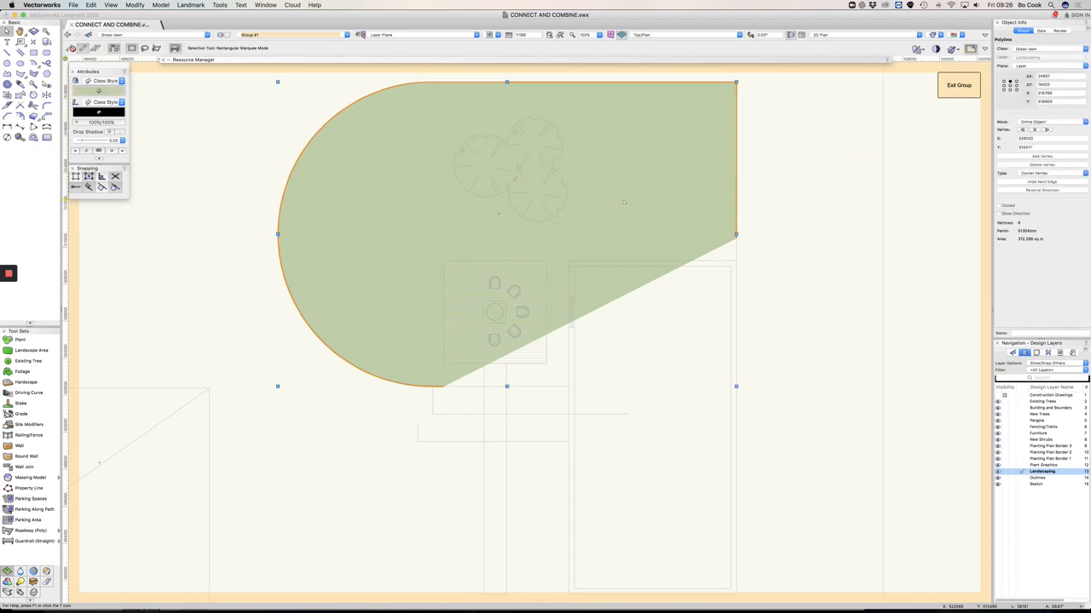
pyautogui.click(19, 105)
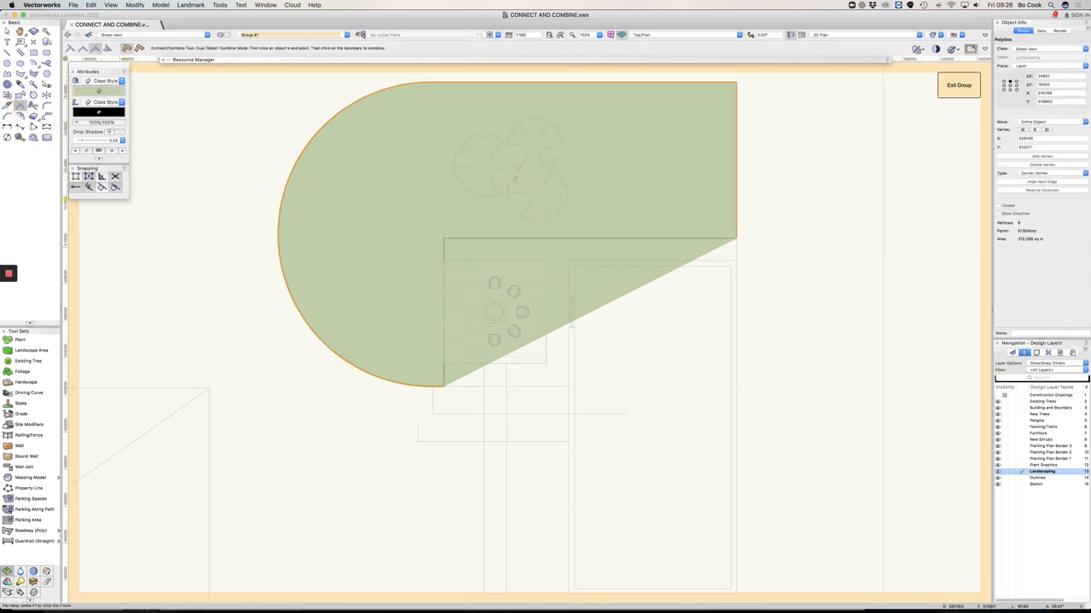
pyautogui.click(736, 200)
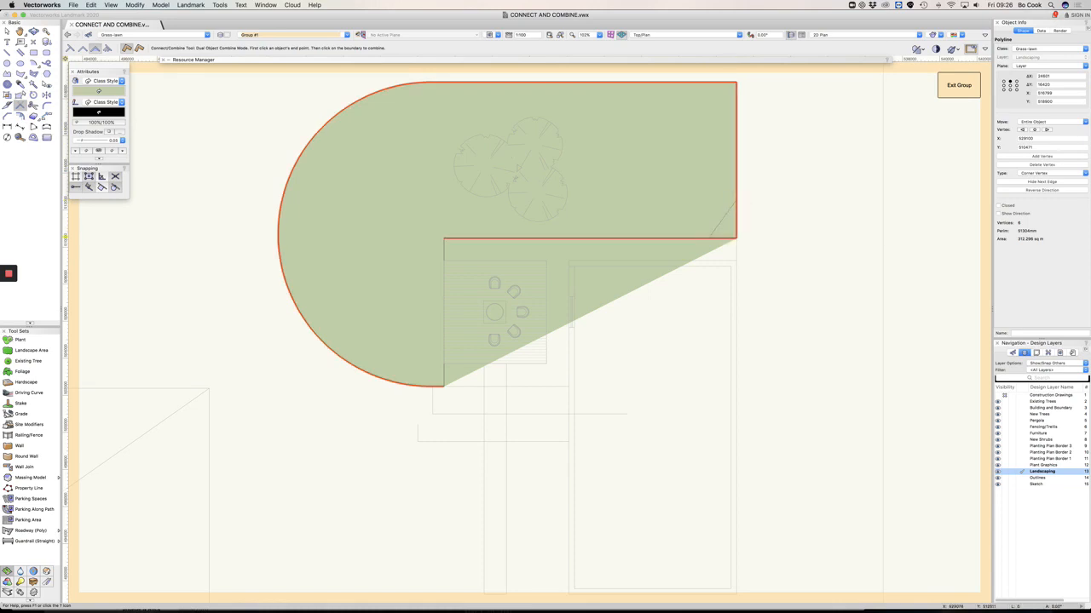
pyautogui.click(708, 238)
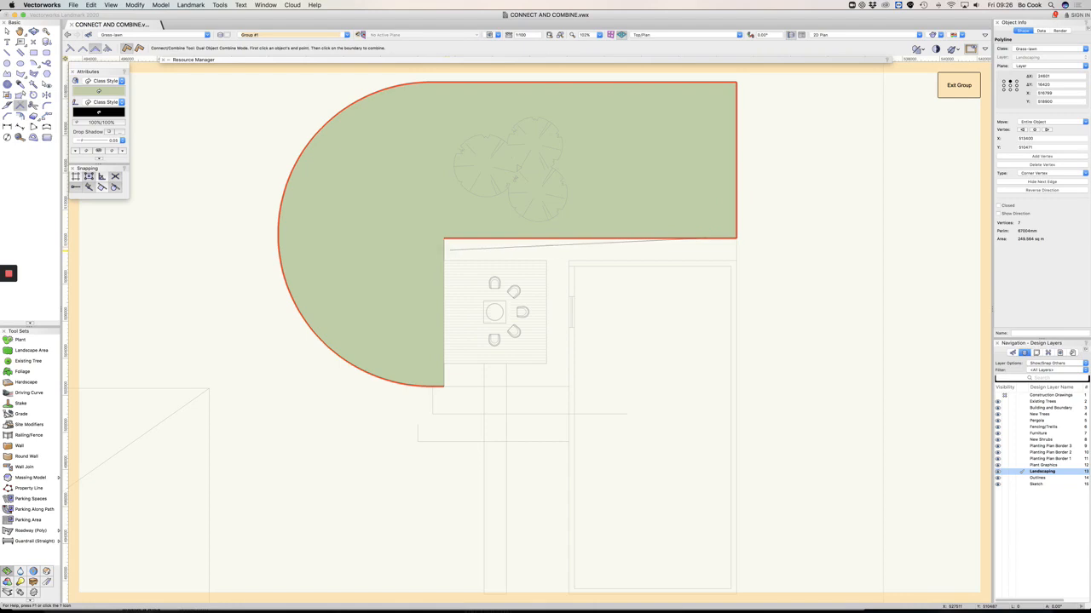
# Combine the remaining vertical edge beside the deck to close the lawn outline, and exit the group
pyautogui.press('x')
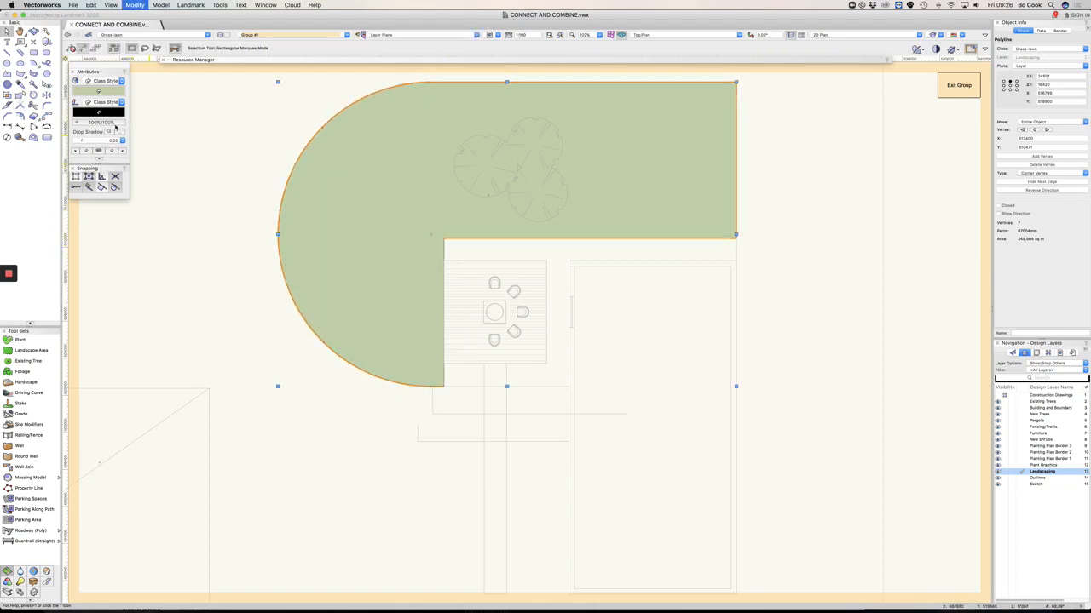
pyautogui.click(20, 105)
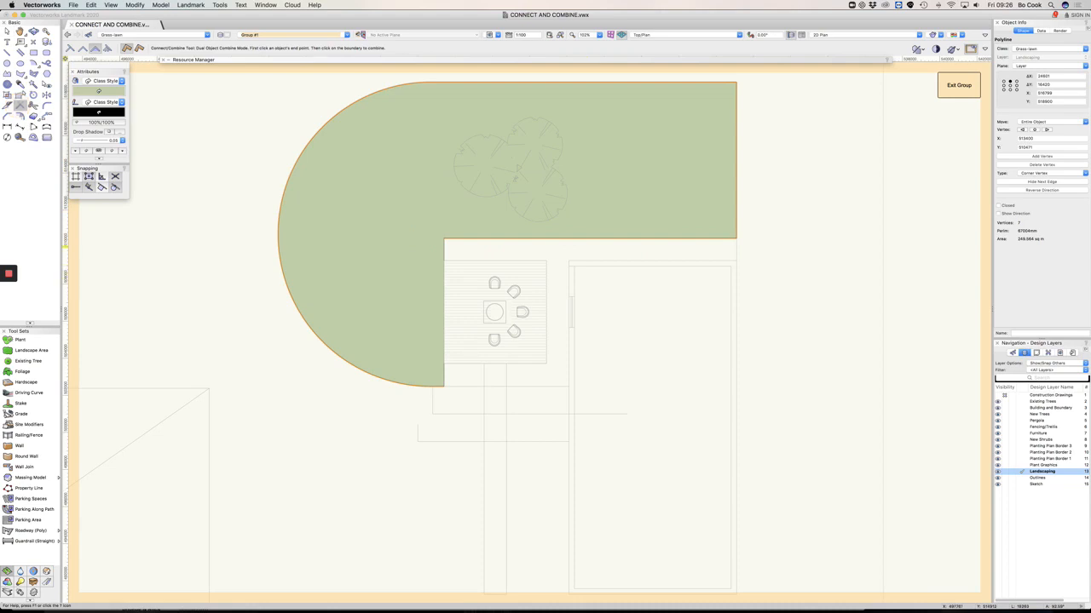
pyautogui.click(443, 251)
pyautogui.press('x')
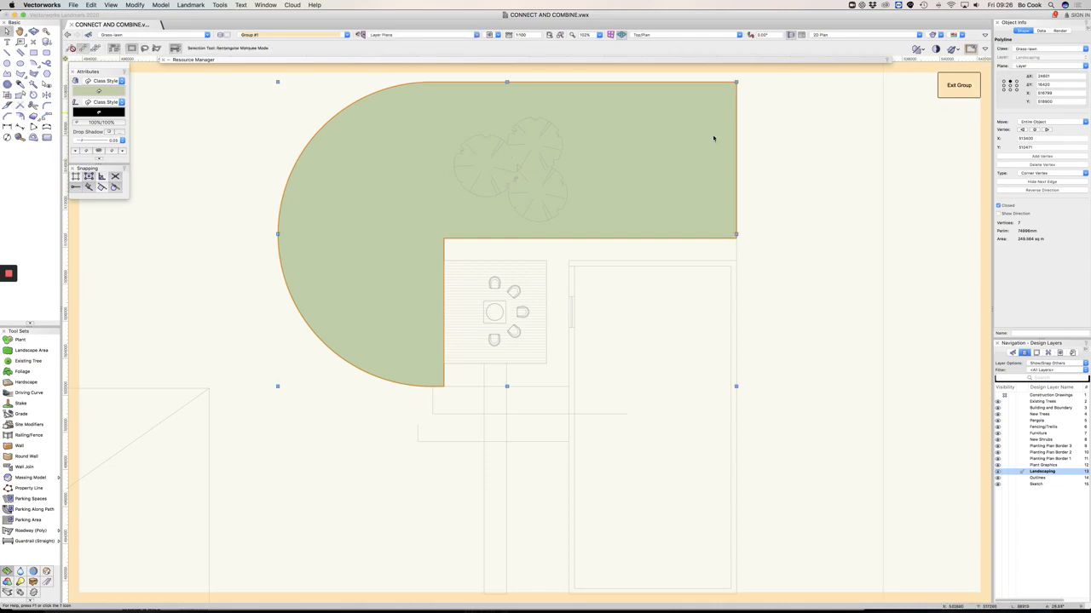
pyautogui.click(653, 151)
pyautogui.click(963, 85)
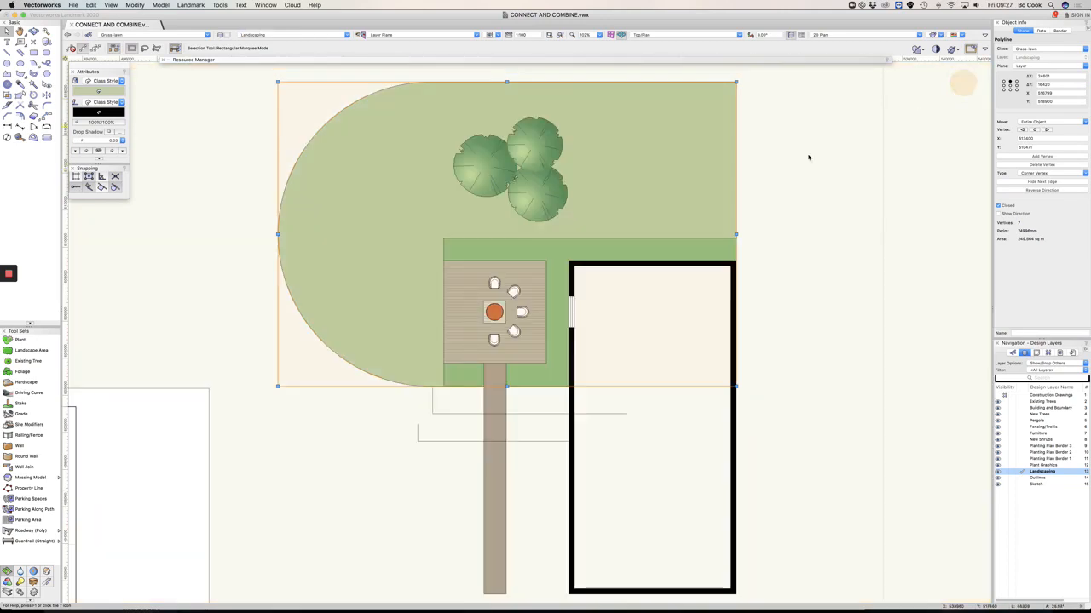
pyautogui.click(464, 283)
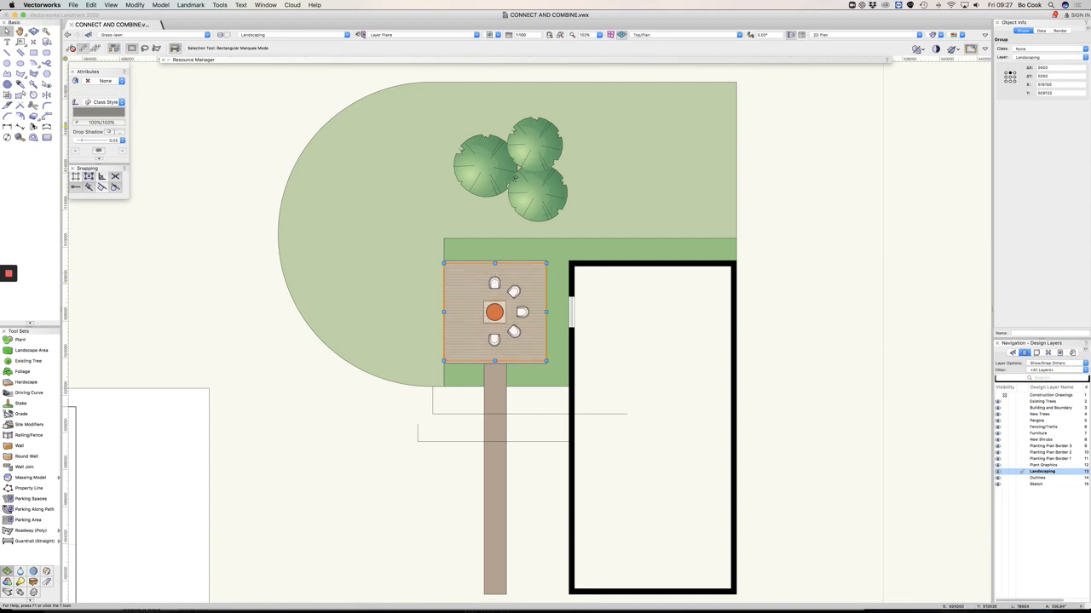
pyautogui.click(19, 105)
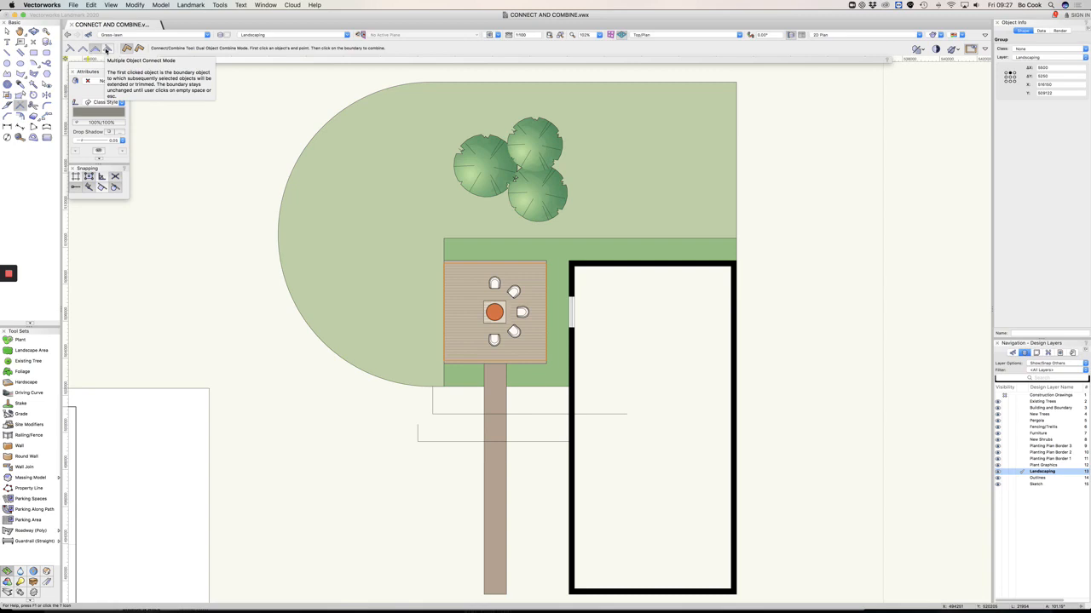
pyautogui.scroll(5, 506, 317)
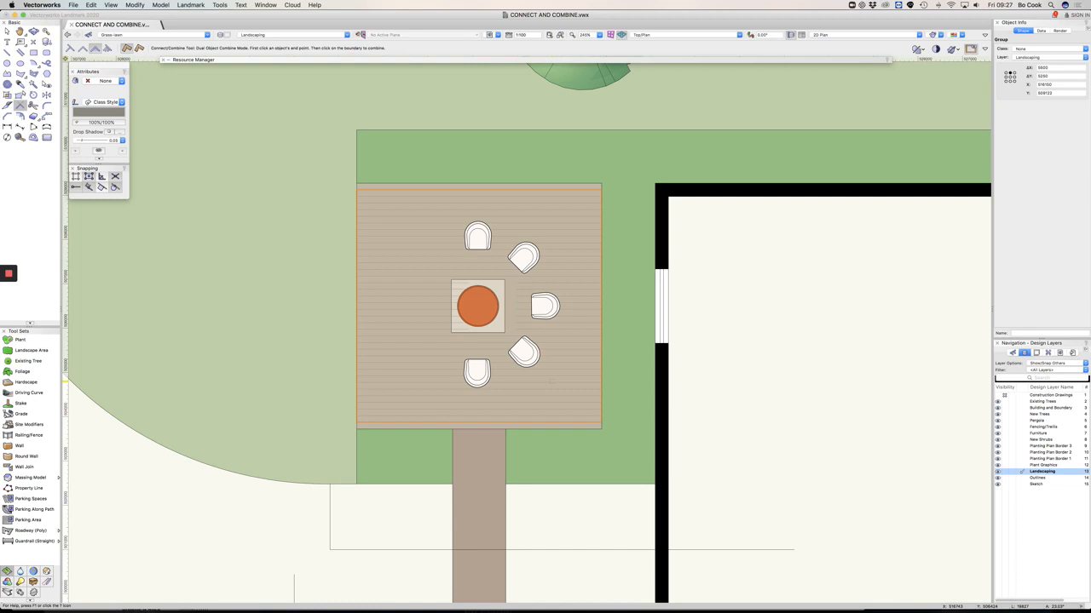
pyautogui.press('x')
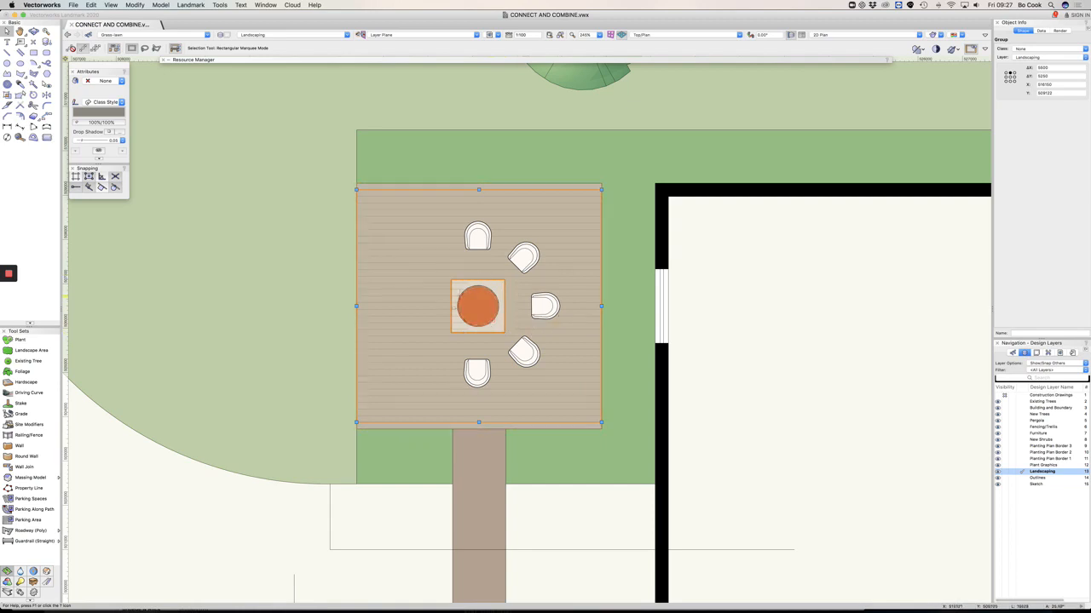
# Delete the square paving slab under the round orange object on the deck and hide the Furniture layer
pyautogui.click(484, 311)
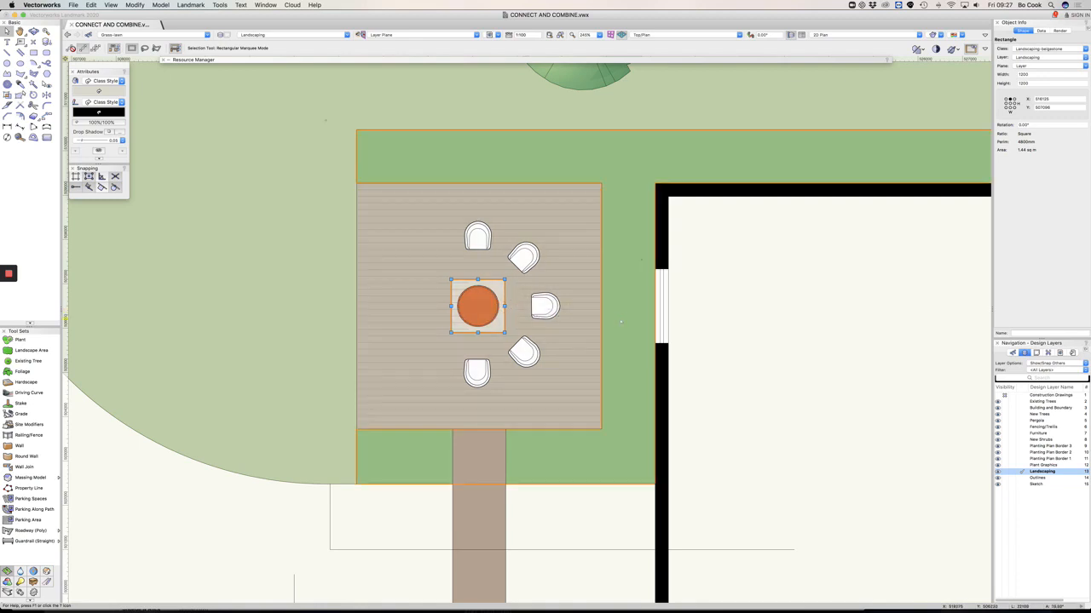
pyautogui.press('Escape')
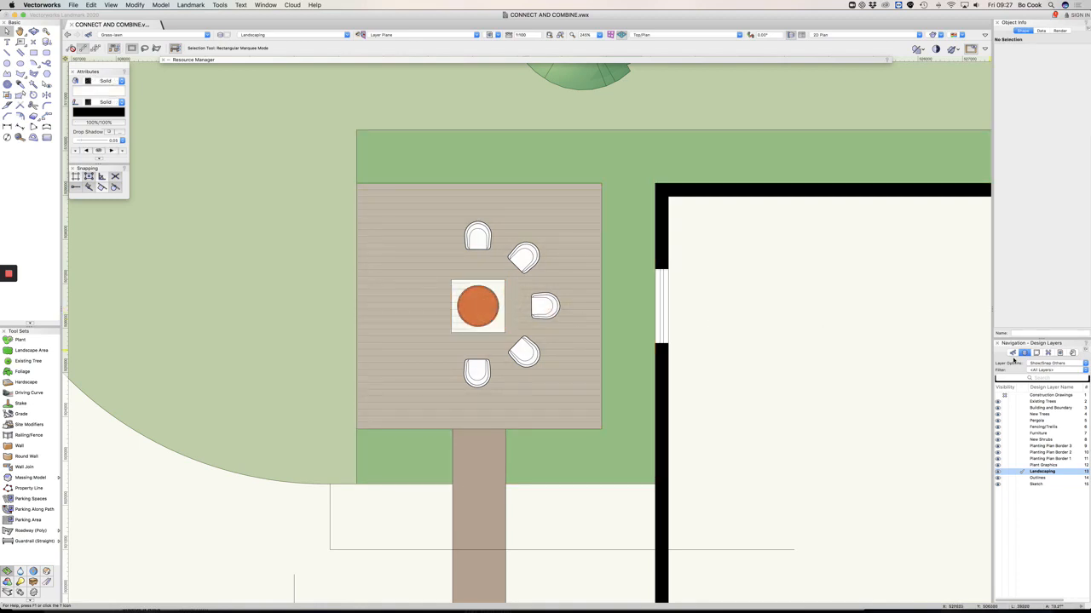
pyautogui.click(1004, 432)
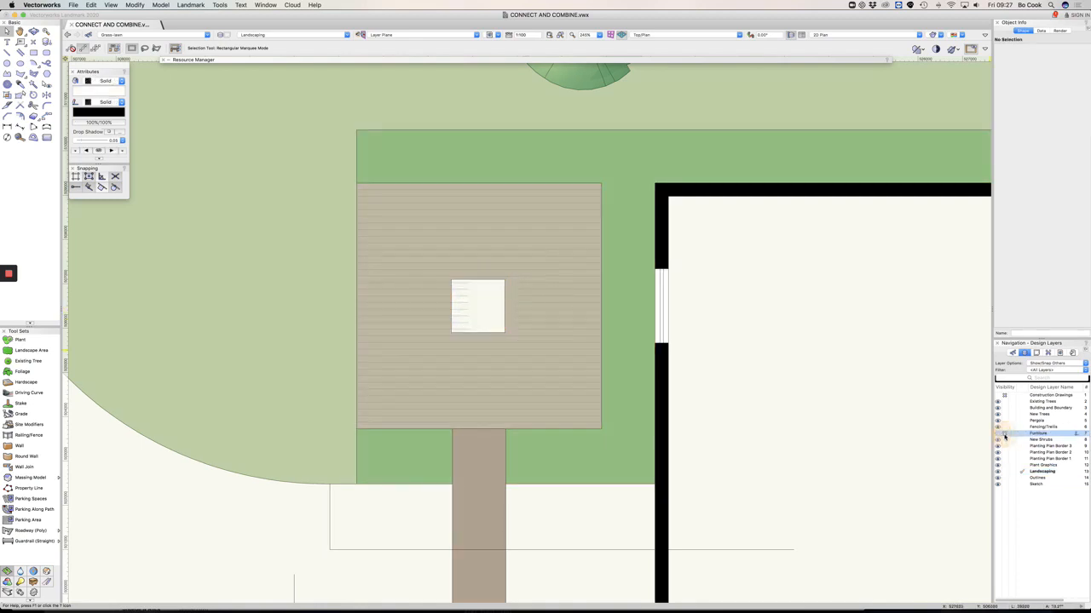
# Fill the deck's square hole by drawing a 1200 mm square over it and merging it with the deck polyline using Add Surface
pyautogui.click(501, 299)
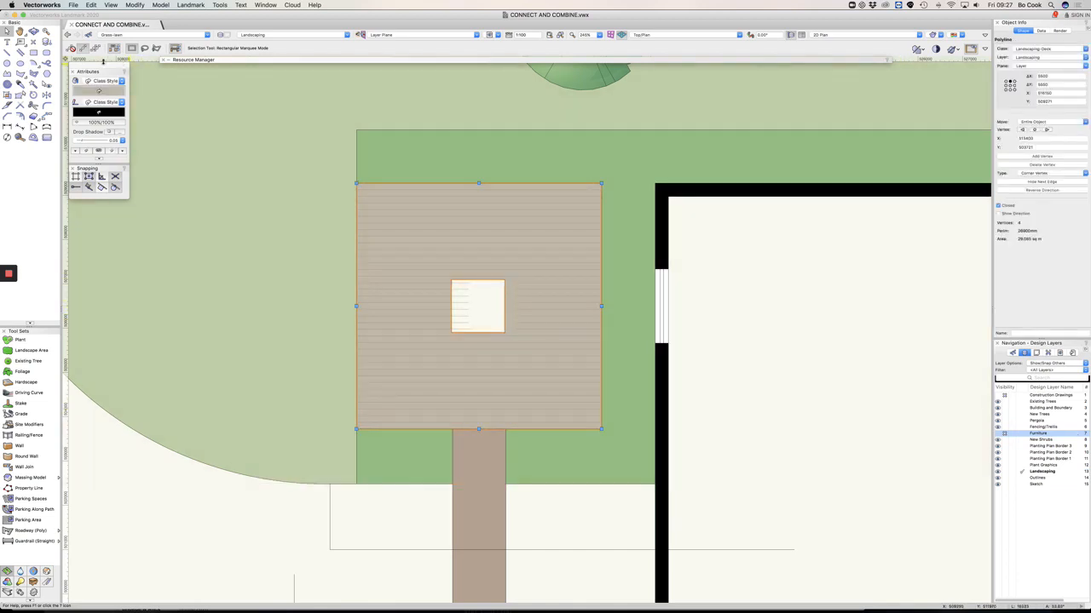
pyautogui.click(34, 52)
pyautogui.click(452, 280)
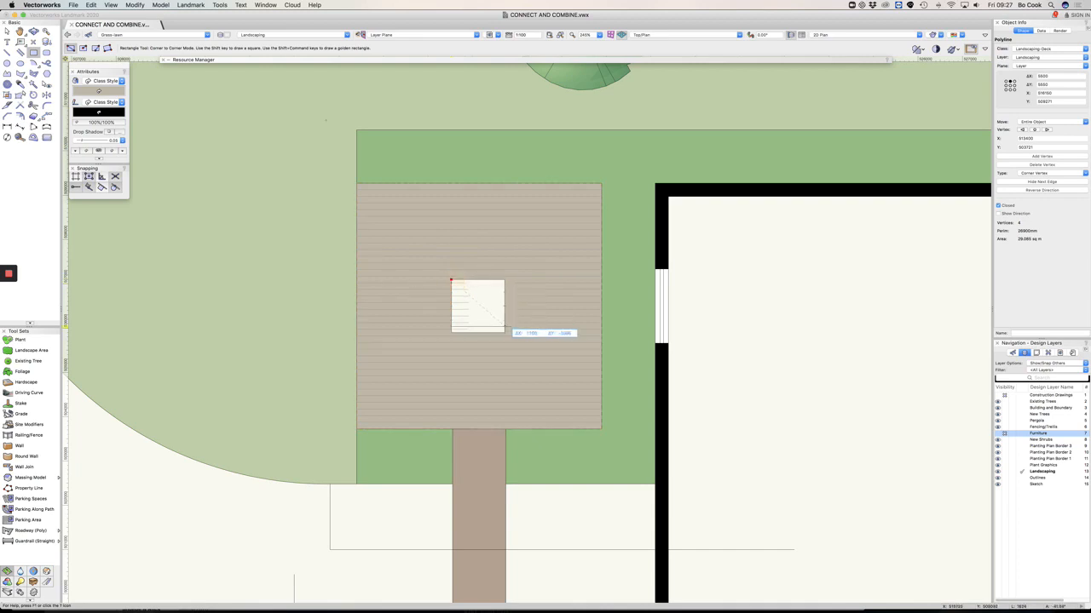
pyautogui.click(504, 332)
pyautogui.press('x')
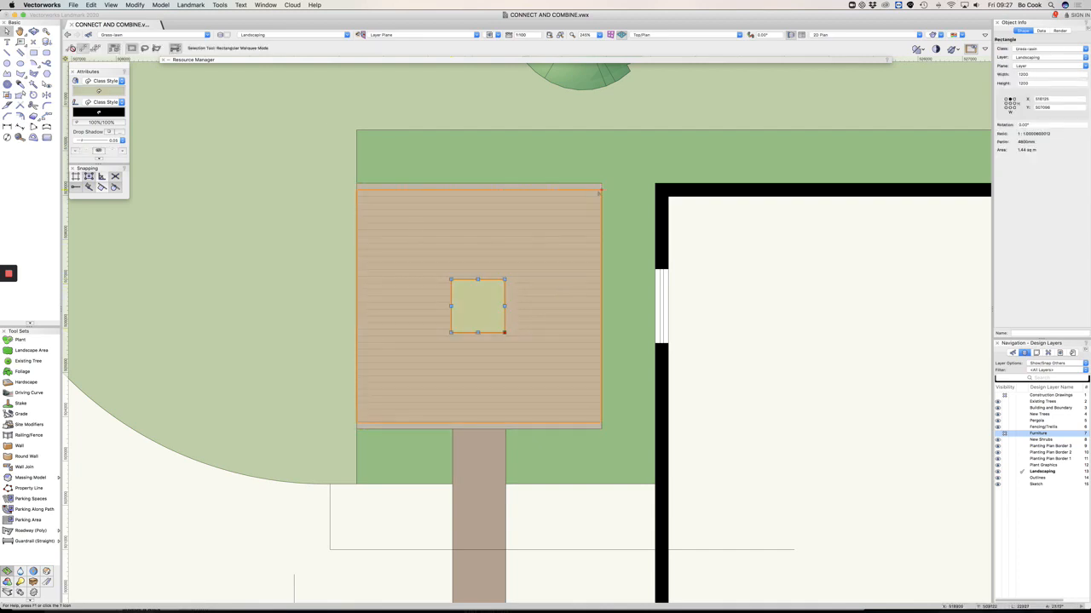
pyautogui.rightClick(598, 183)
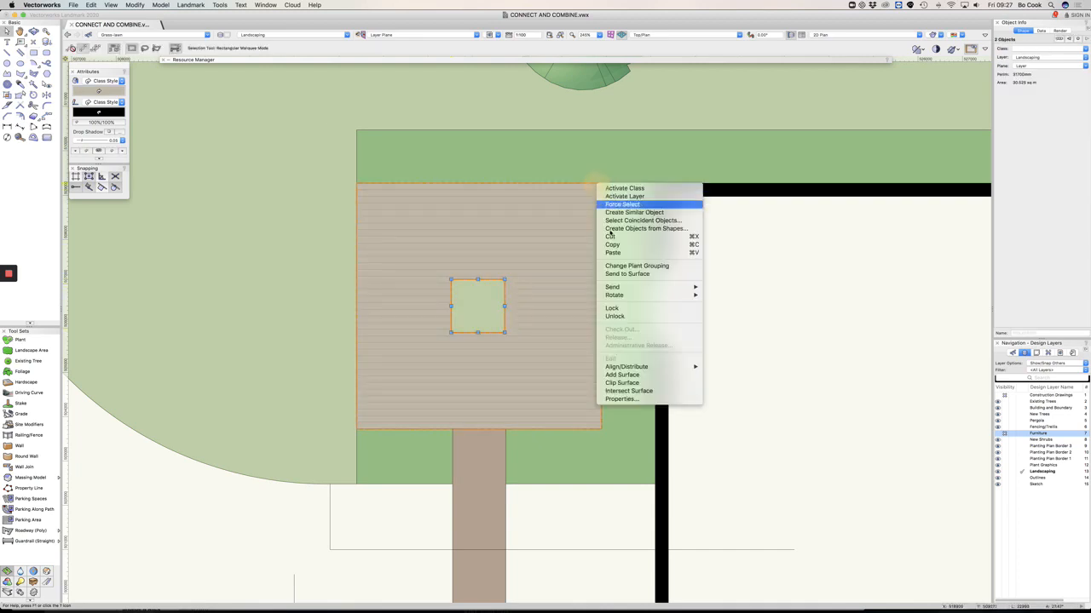
pyautogui.click(621, 375)
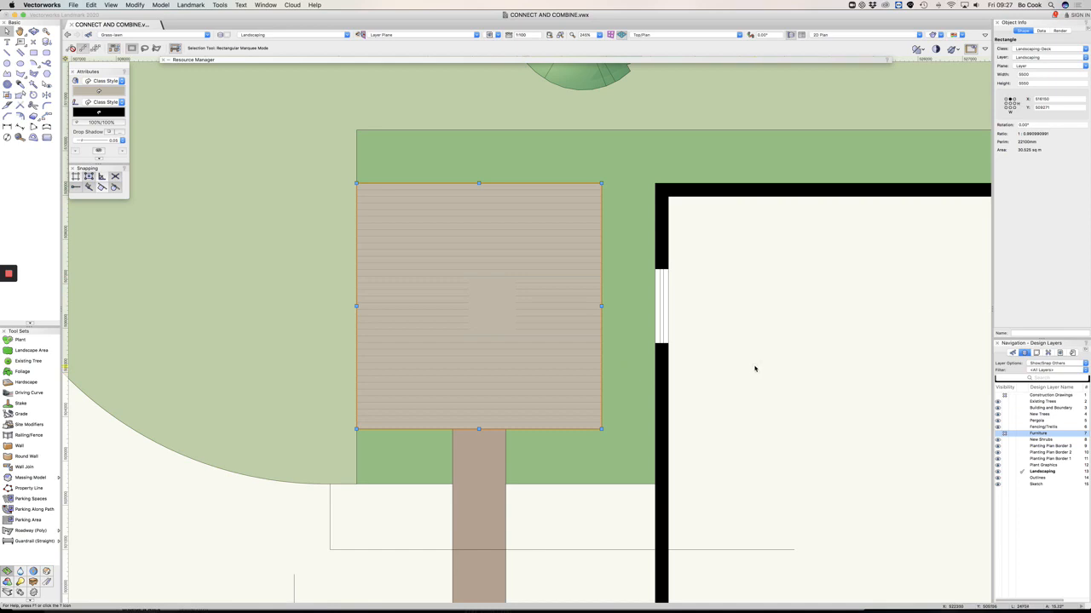
# Enter the deck board group and combine each pair of split board lines across the central gap in Dual Object Combine mode
pyautogui.doubleClick(547, 316)
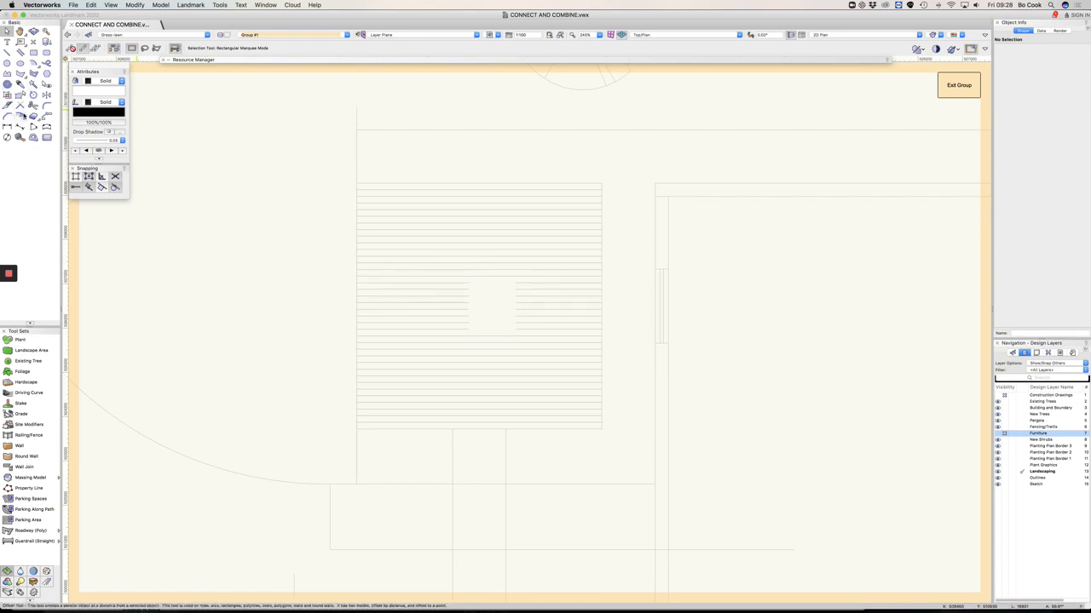
pyautogui.click(19, 106)
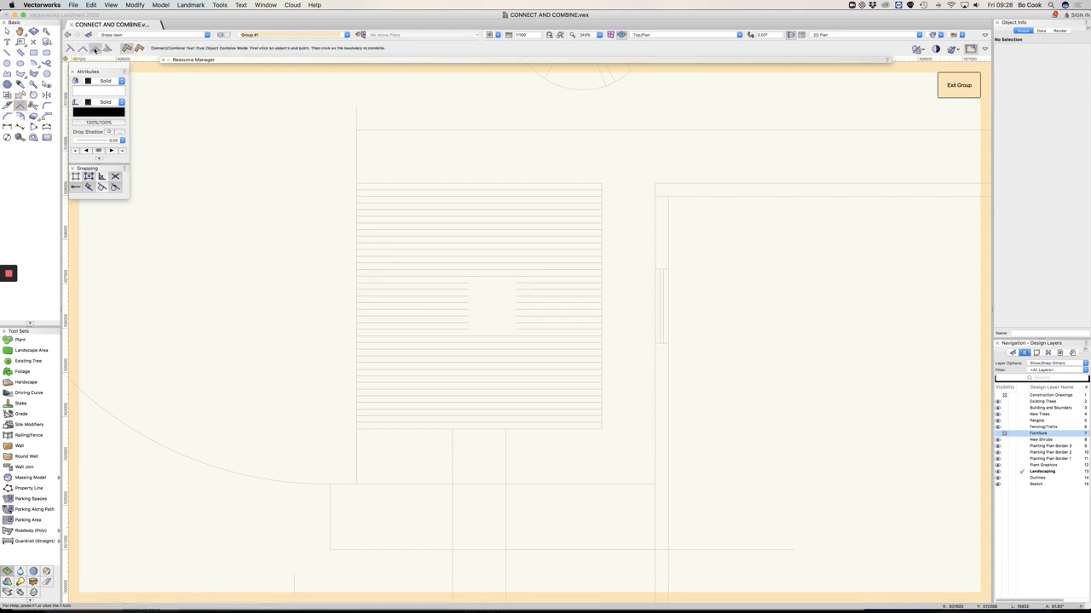
pyautogui.click(455, 282)
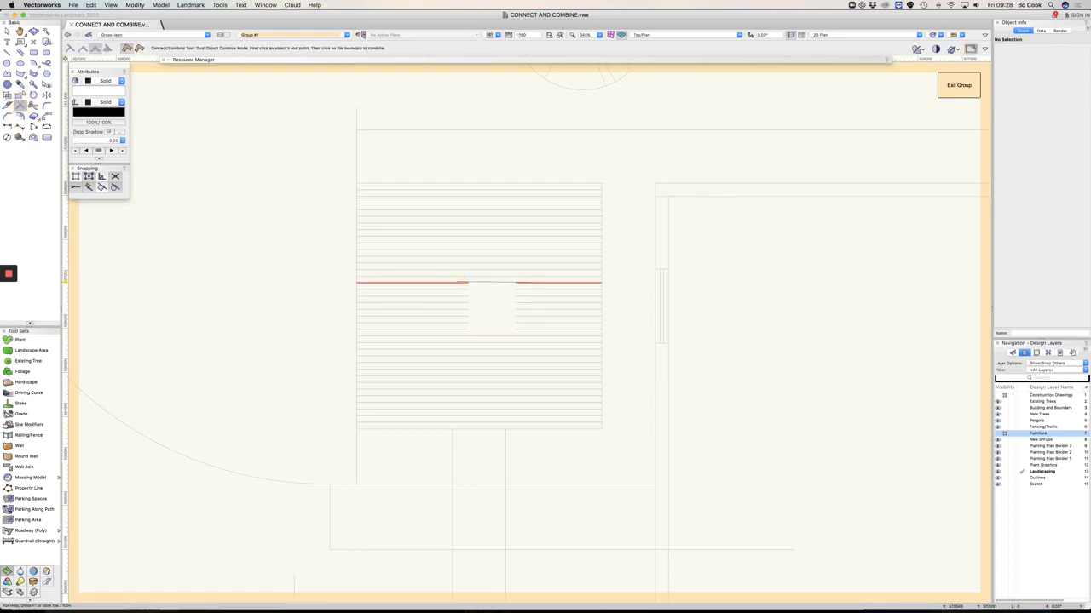
pyautogui.click(514, 290)
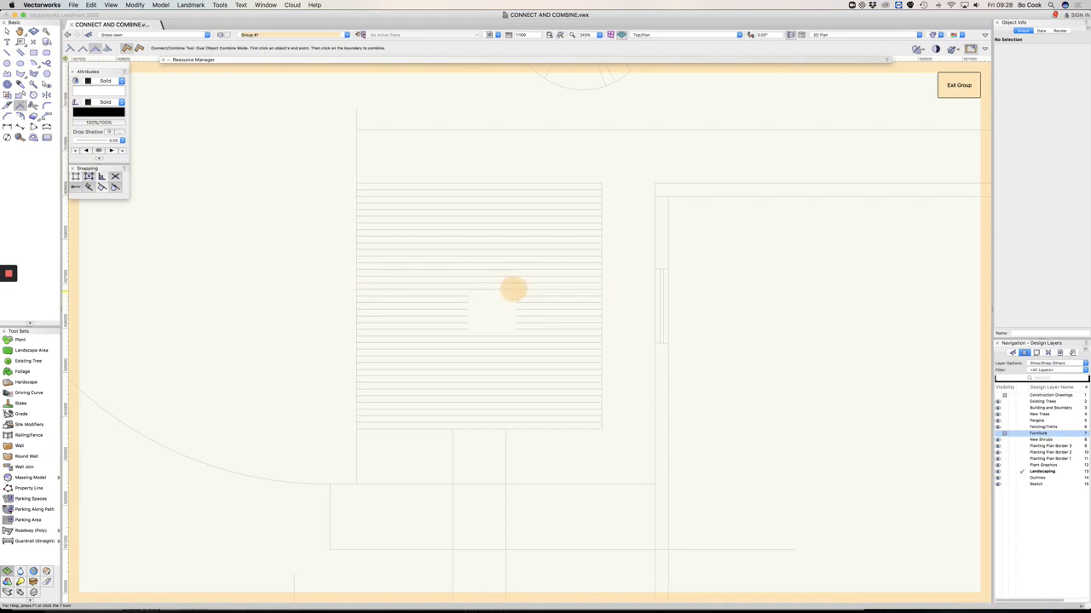
pyautogui.click(462, 296)
pyautogui.click(527, 295)
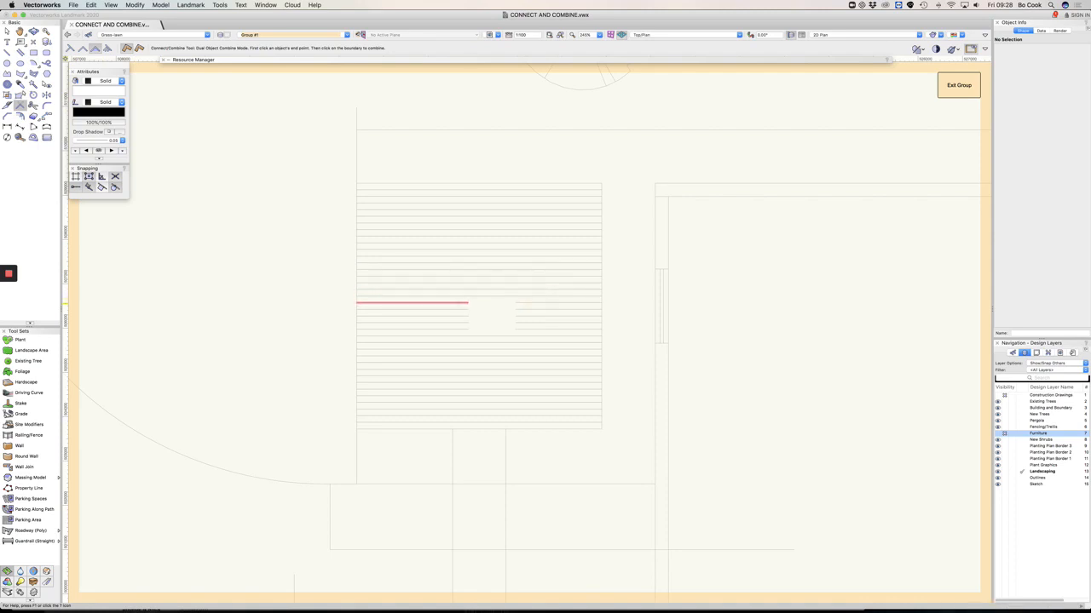
pyautogui.click(460, 303)
pyautogui.click(515, 303)
pyautogui.click(469, 310)
pyautogui.click(516, 309)
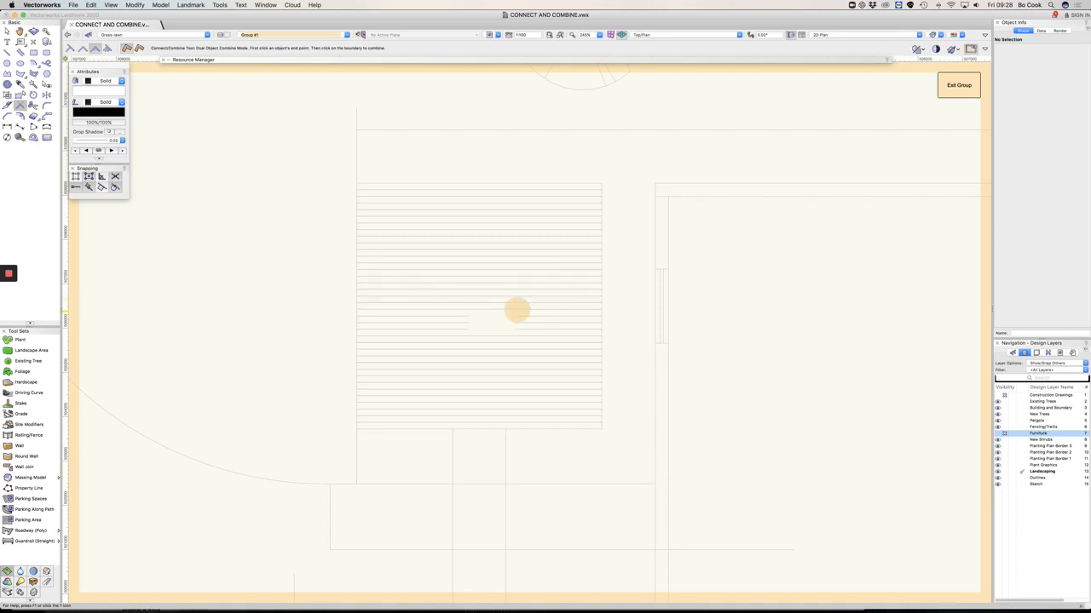
pyautogui.click(467, 316)
pyautogui.click(516, 316)
pyautogui.click(467, 322)
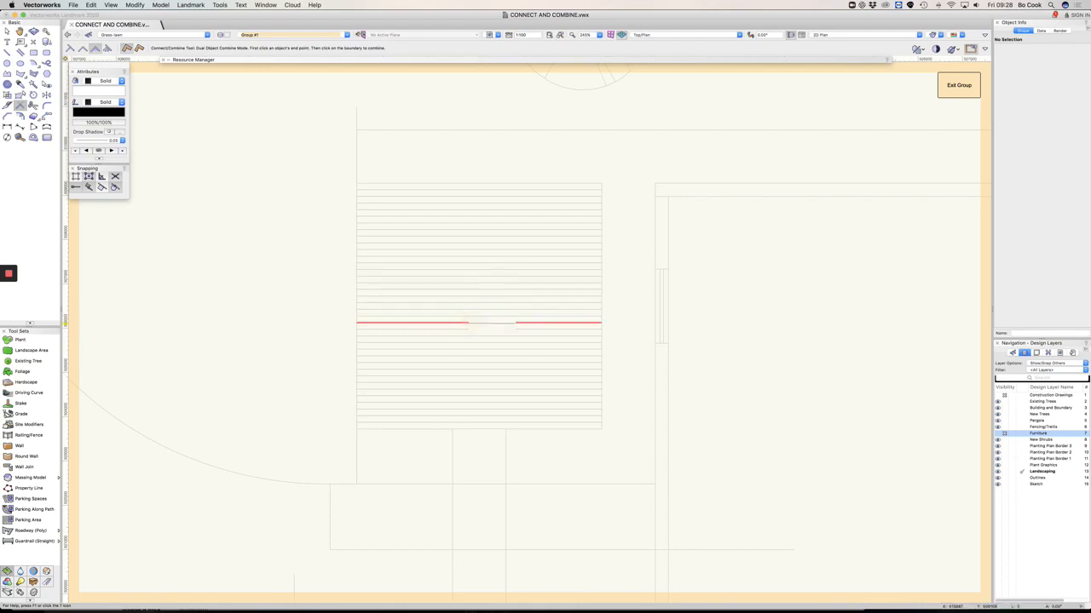
pyautogui.click(515, 323)
pyautogui.click(467, 328)
pyautogui.click(515, 329)
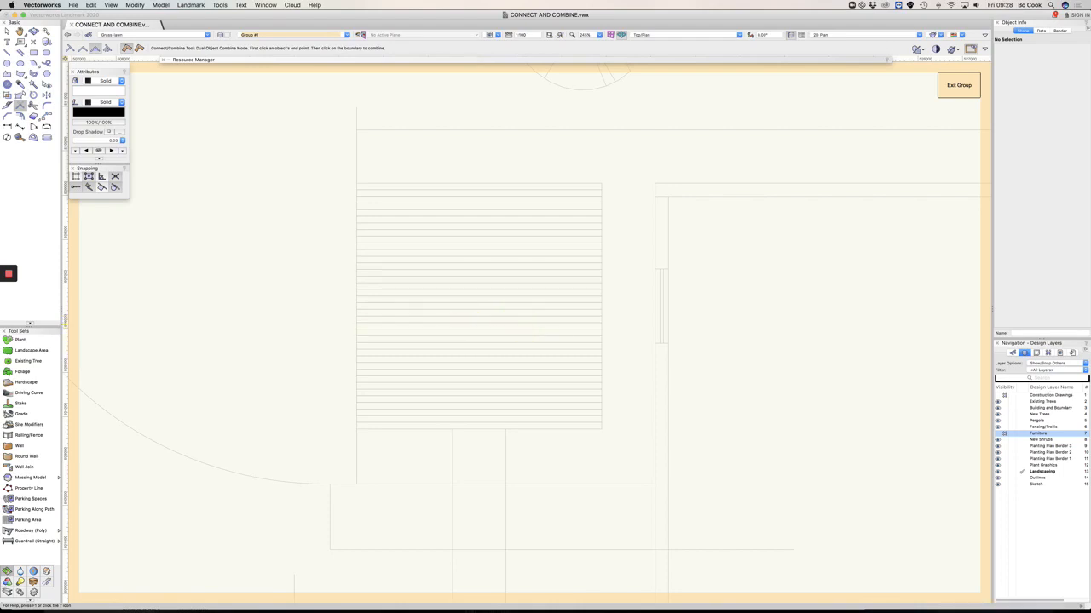
# Select all the board lines and rotate them about 45 degrees clockwise around the deck's centre
pyautogui.press('x')
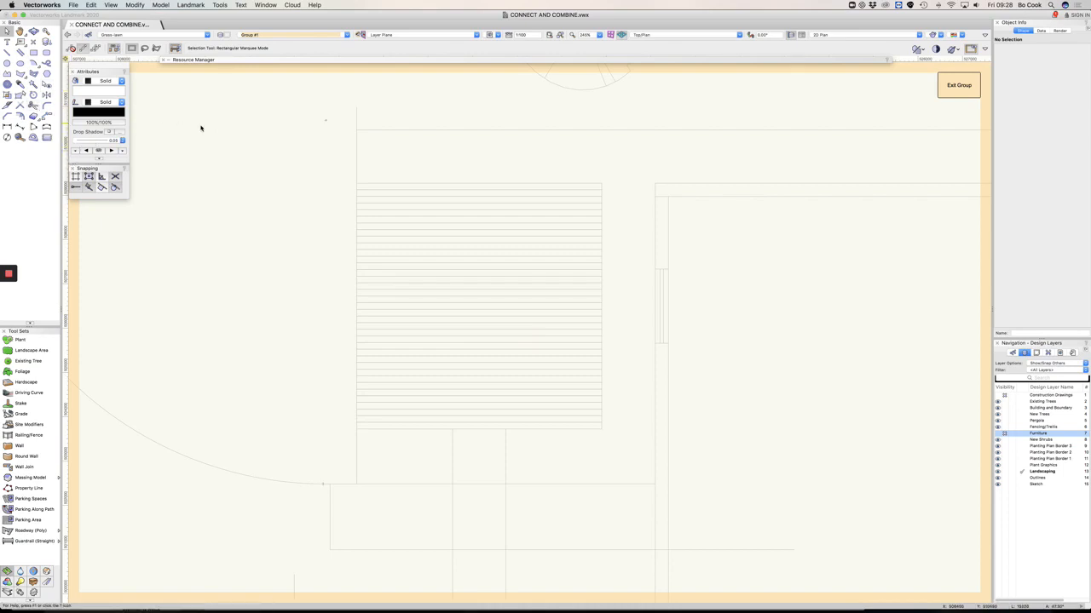
pyautogui.moveTo(239, 124); pyautogui.dragTo(682, 479)
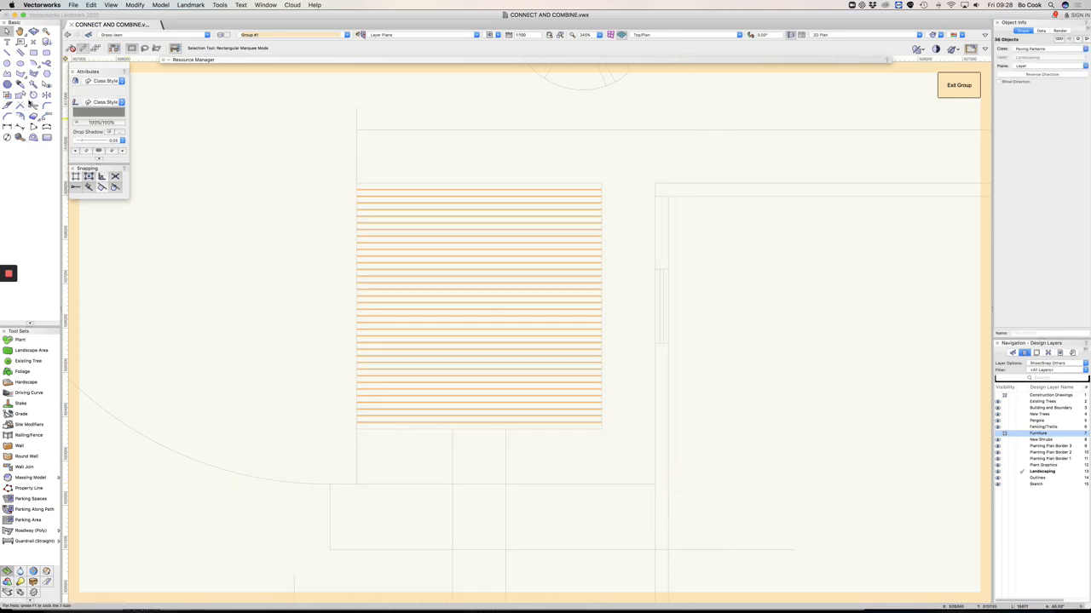
pyautogui.click(32, 97)
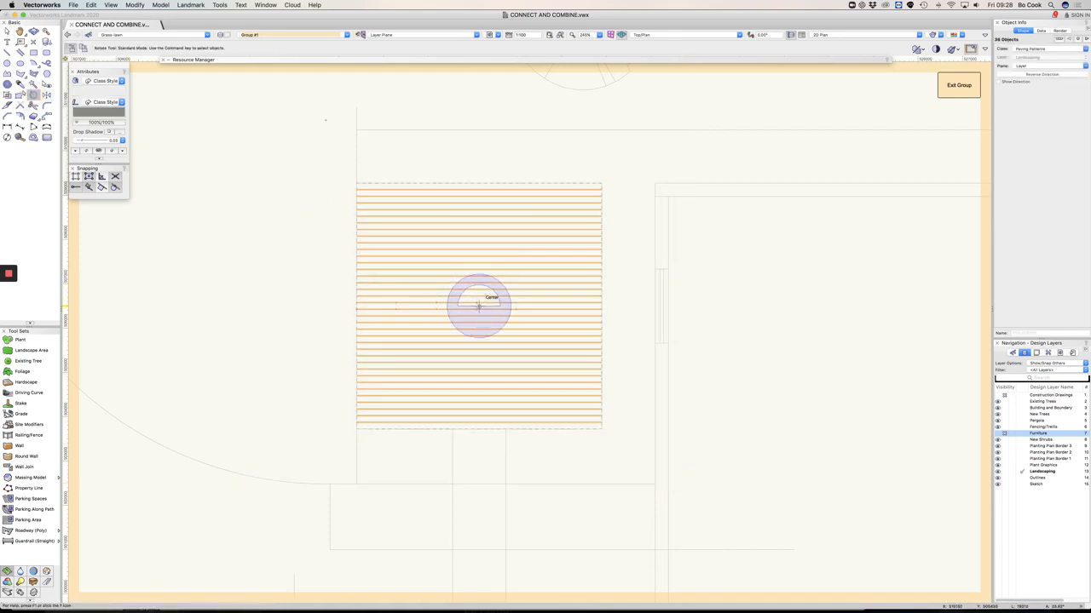
pyautogui.click(479, 305)
pyautogui.click(642, 304)
pyautogui.click(584, 407)
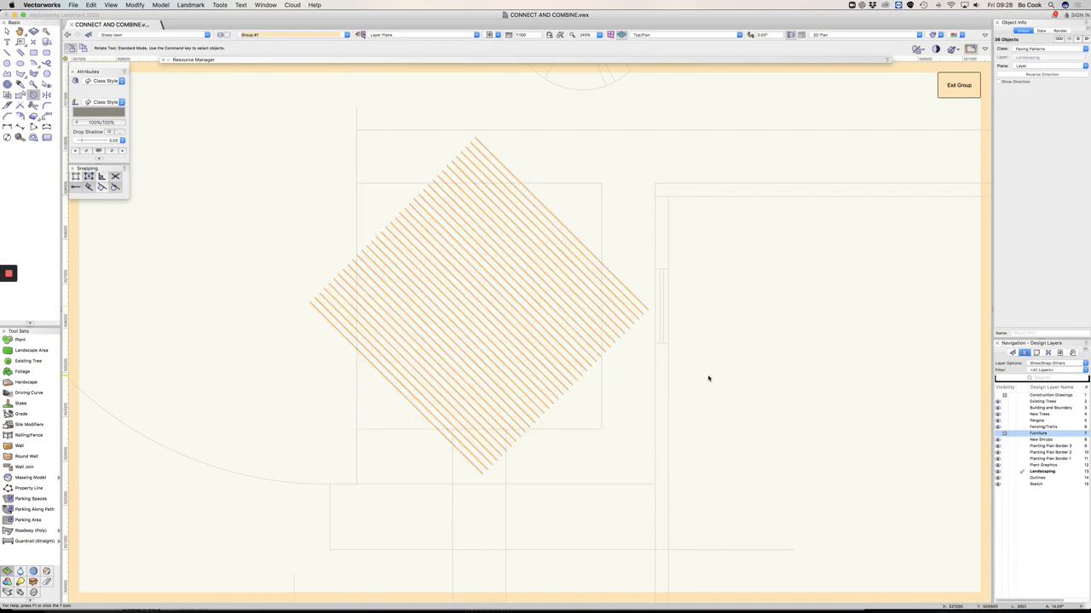
pyautogui.press('x')
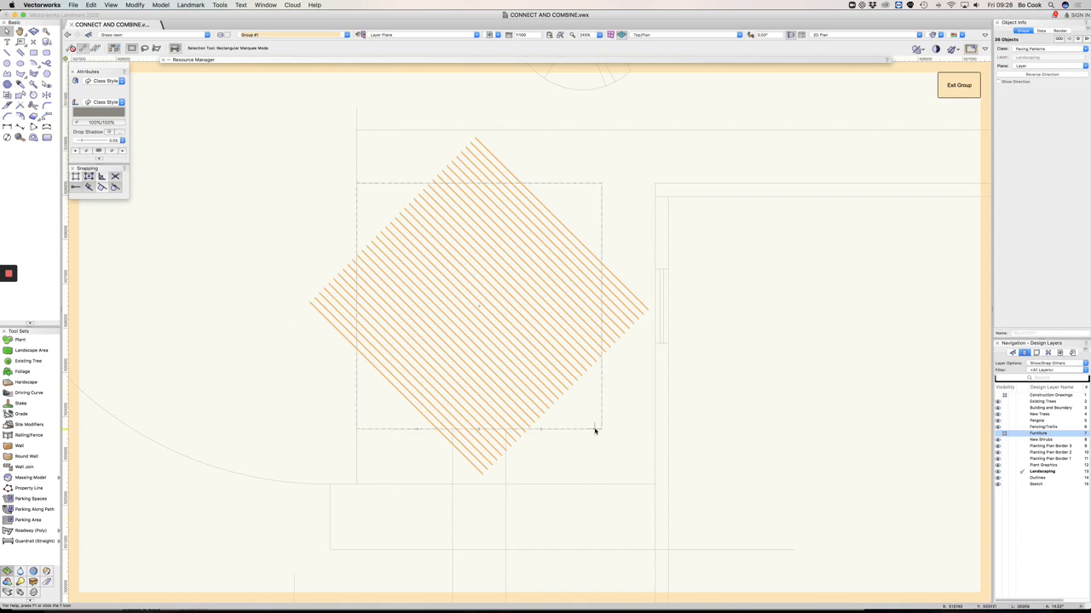
# Clip off the diagonal board lines beyond the deck's upper and lower edges with the Clip tool's polygon in Exclusion mode
pyautogui.click(33, 116)
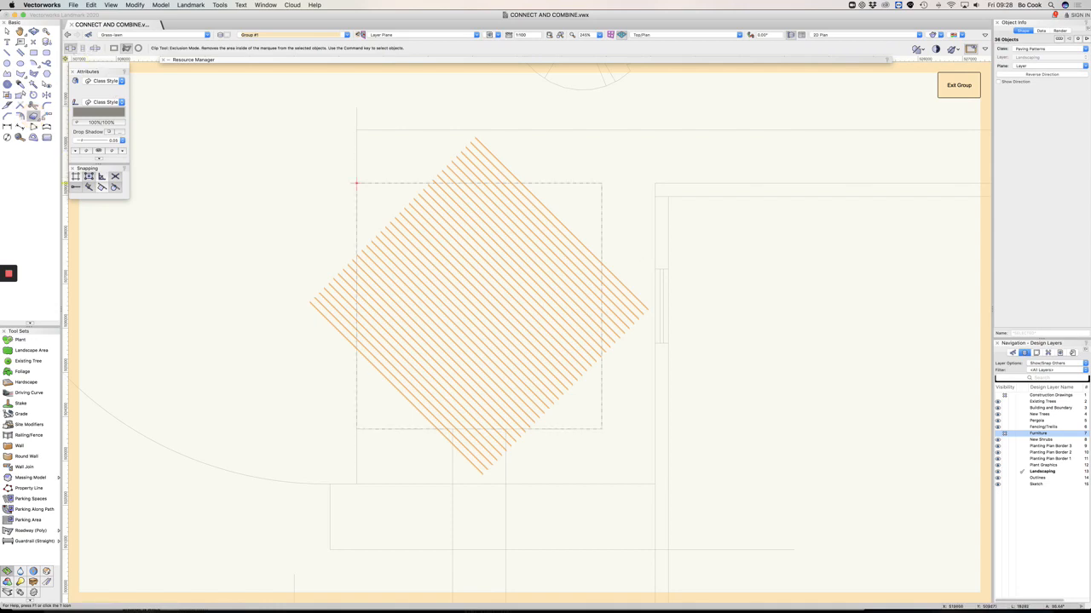
pyautogui.click(356, 183)
pyautogui.click(601, 183)
pyautogui.doubleClick(434, 97)
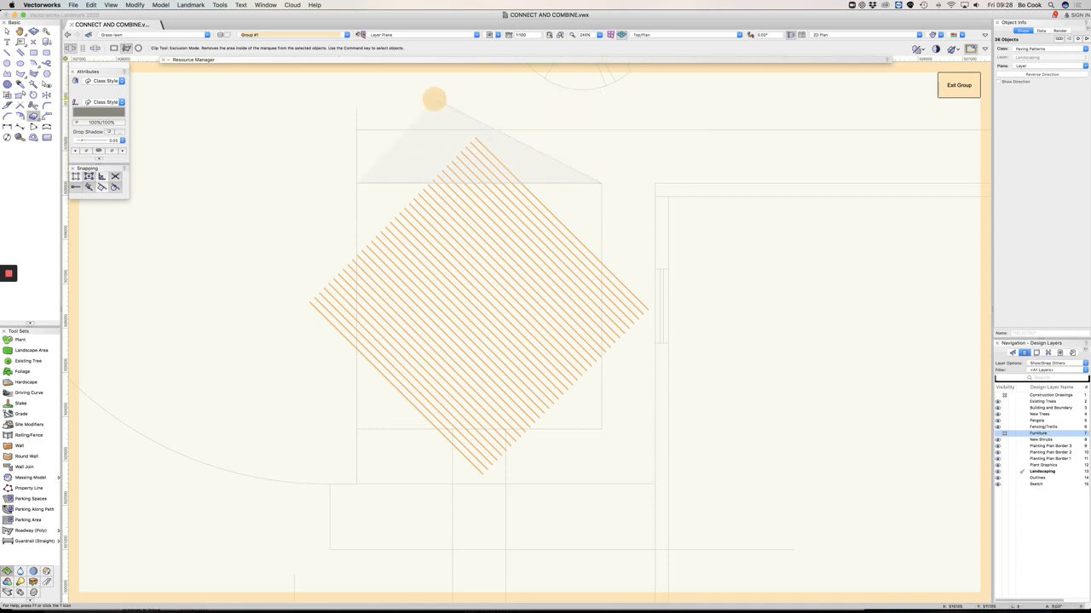
pyautogui.click(356, 429)
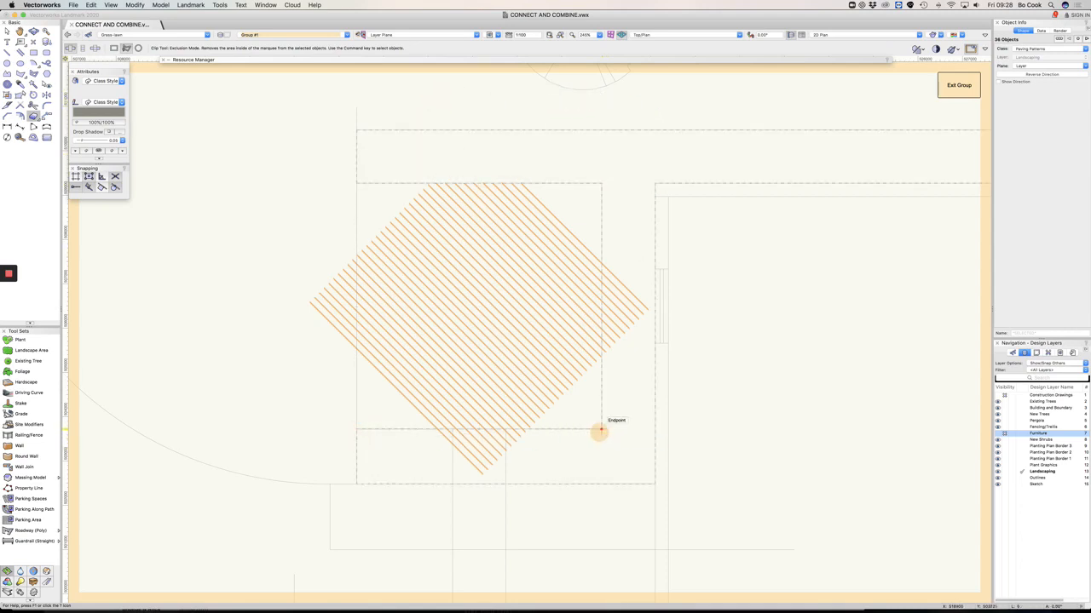
pyautogui.click(600, 430)
pyautogui.doubleClick(501, 540)
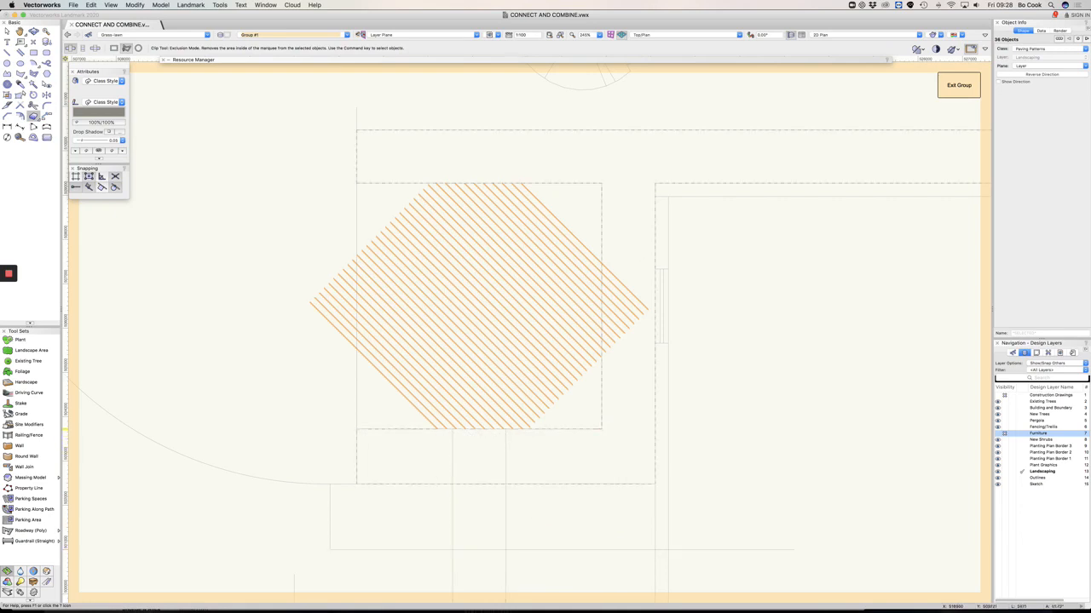
# Clip off the diagonal board lines that extend past the deck's east and west edges
pyautogui.click(601, 430)
pyautogui.click(601, 183)
pyautogui.doubleClick(761, 239)
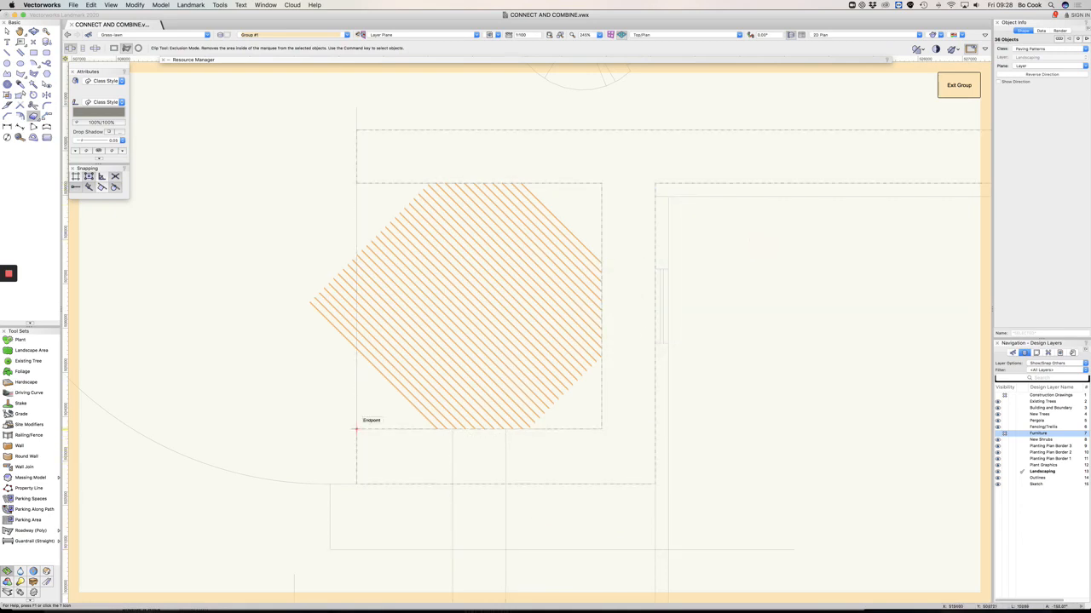
pyautogui.click(356, 429)
pyautogui.click(356, 184)
pyautogui.doubleClick(196, 190)
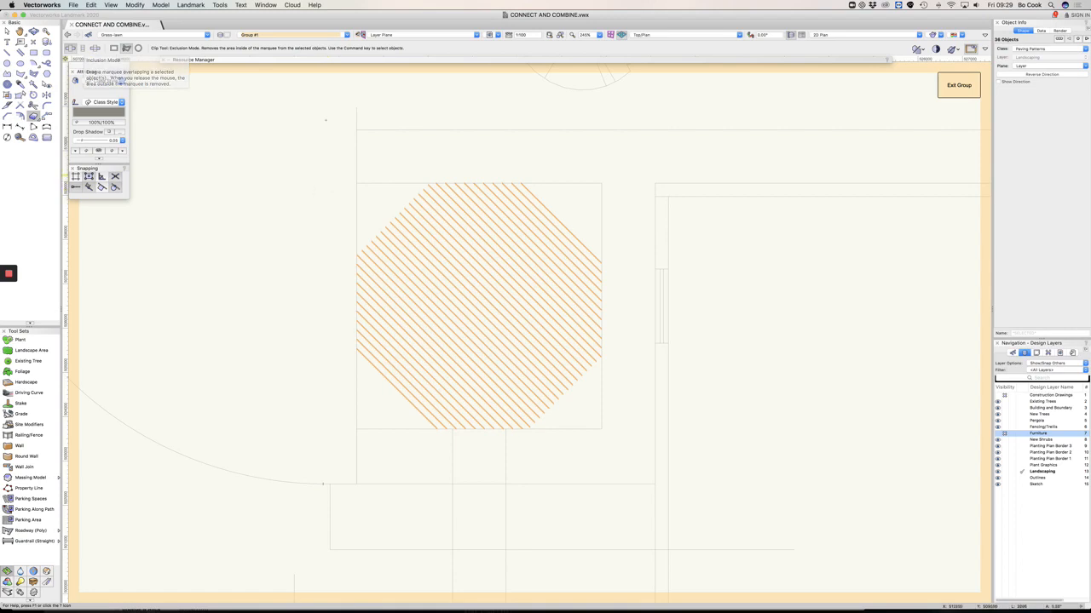
# Draw a rectangle over the full deck outline, from its upper-left corner to its lower-right corner, as the boundary object
pyautogui.click(20, 105)
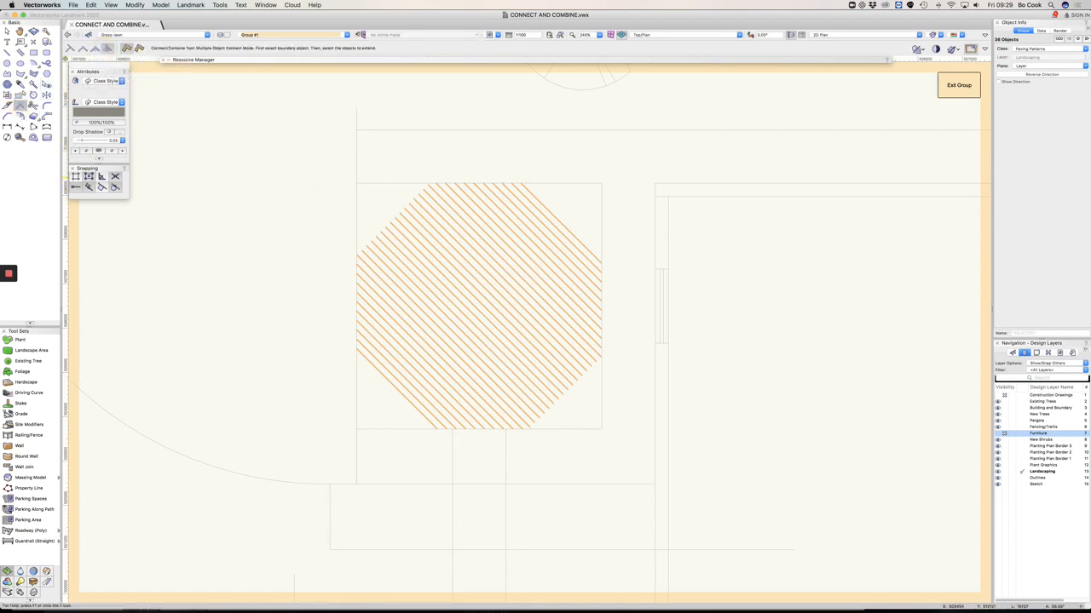
pyautogui.click(33, 52)
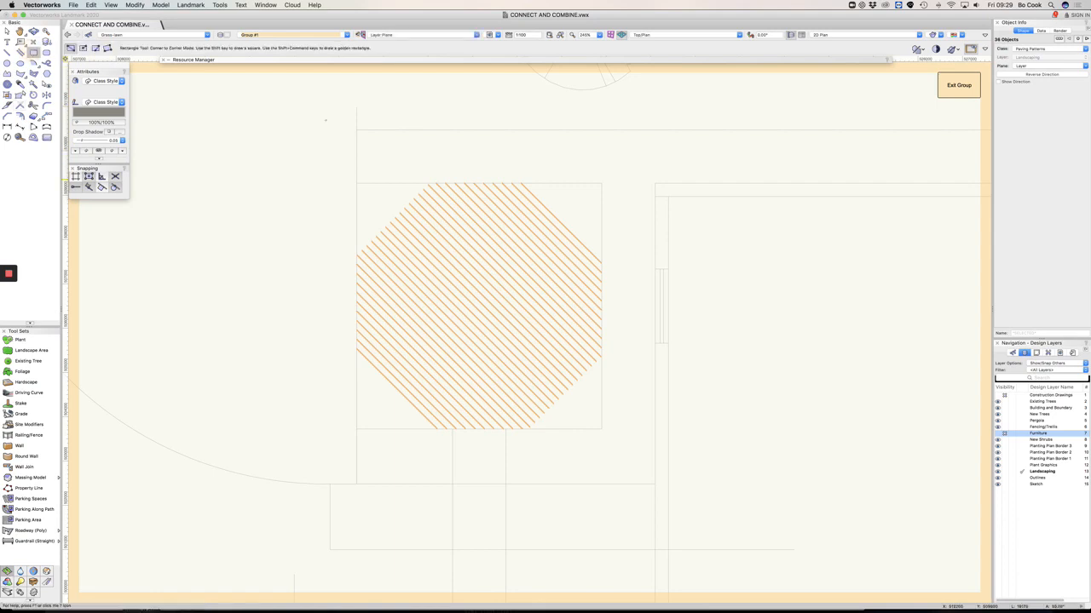
pyautogui.click(356, 182)
pyautogui.click(602, 429)
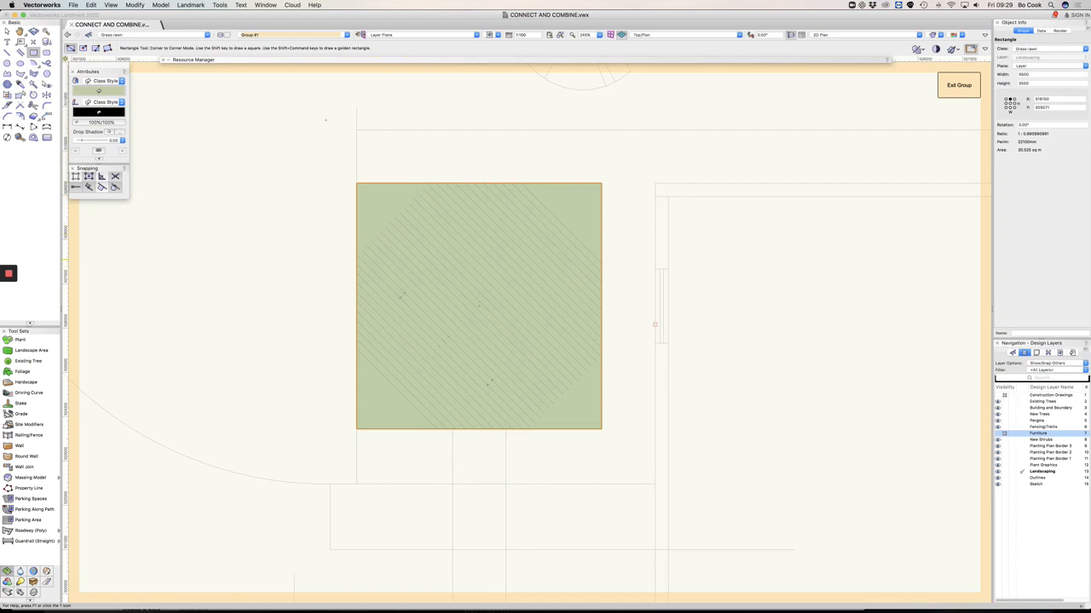
# Extend the short board lines in the deck's upper-left corner to the rectangle boundary using Multiple Object Connect mode
pyautogui.click(19, 106)
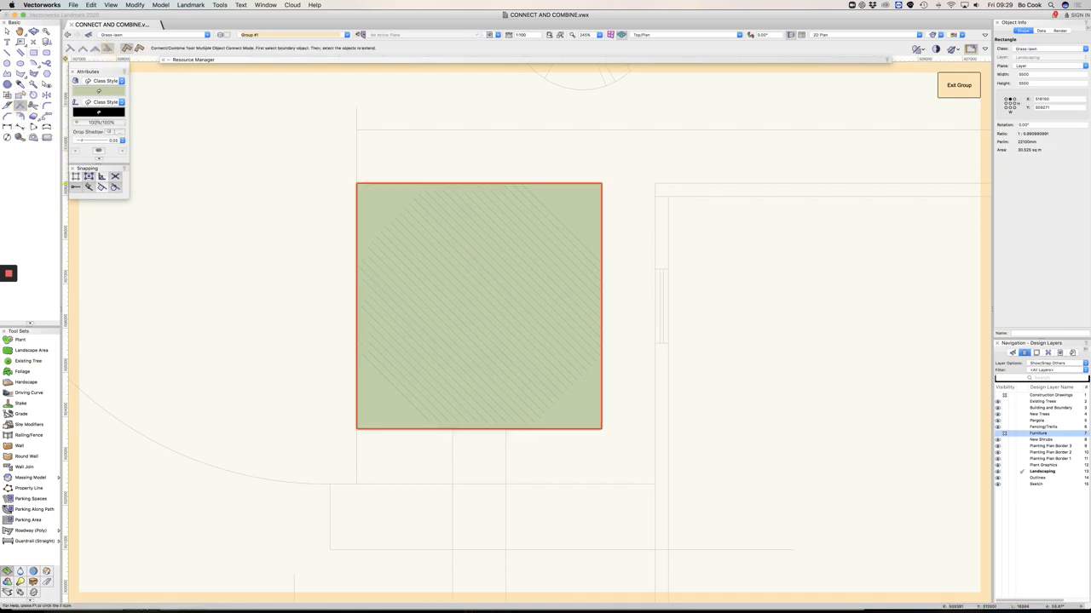
pyautogui.click(366, 179)
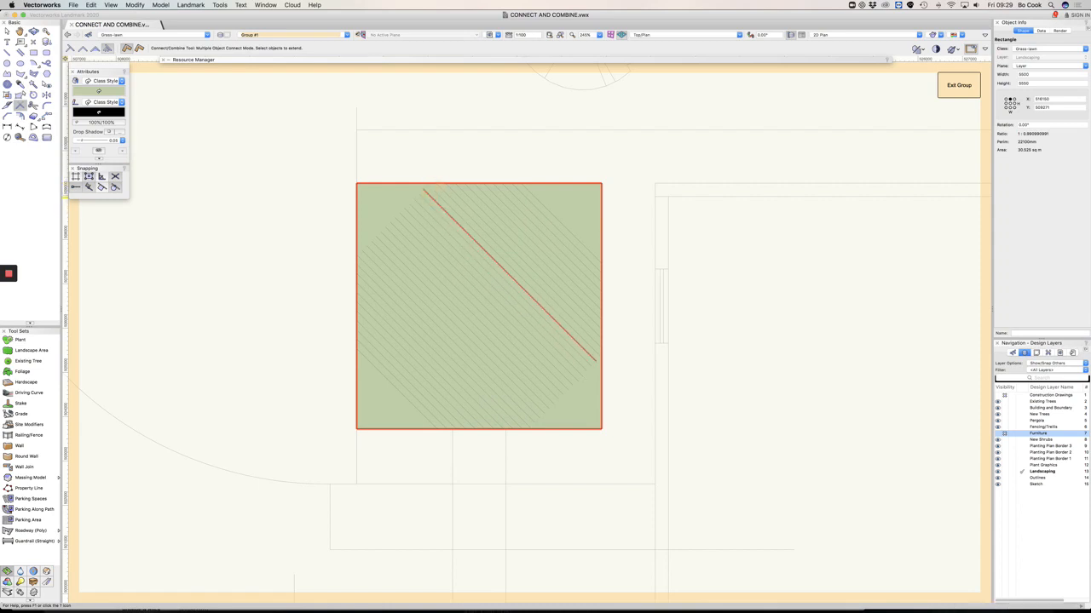
pyautogui.click(421, 207)
pyautogui.click(418, 213)
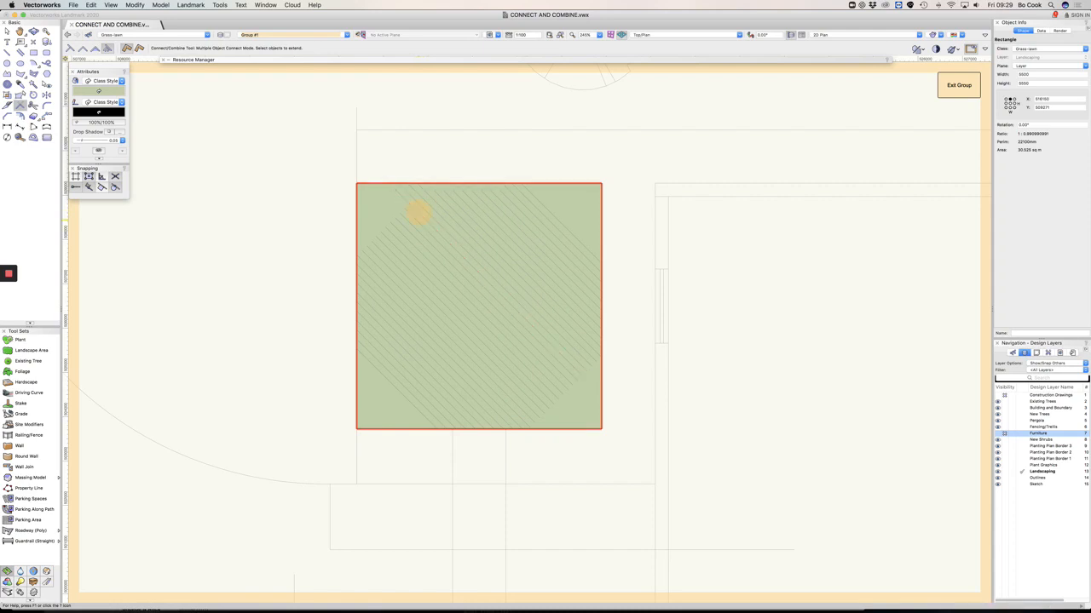
pyautogui.click(415, 221)
pyautogui.click(412, 225)
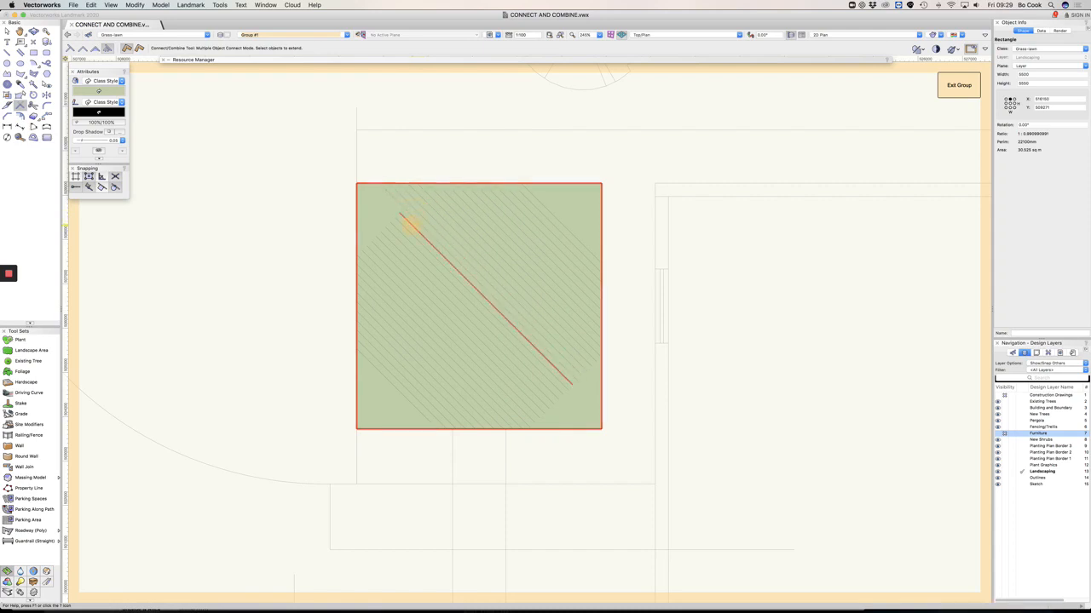
pyautogui.click(407, 231)
pyautogui.click(400, 227)
pyautogui.click(394, 237)
pyautogui.click(381, 235)
pyautogui.click(383, 243)
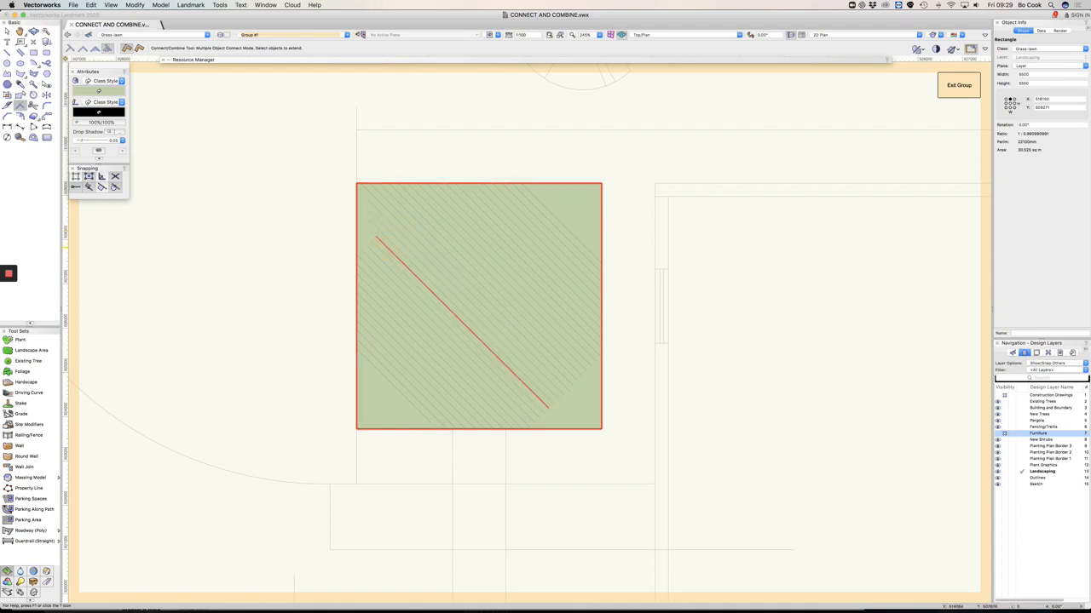
pyautogui.click(379, 247)
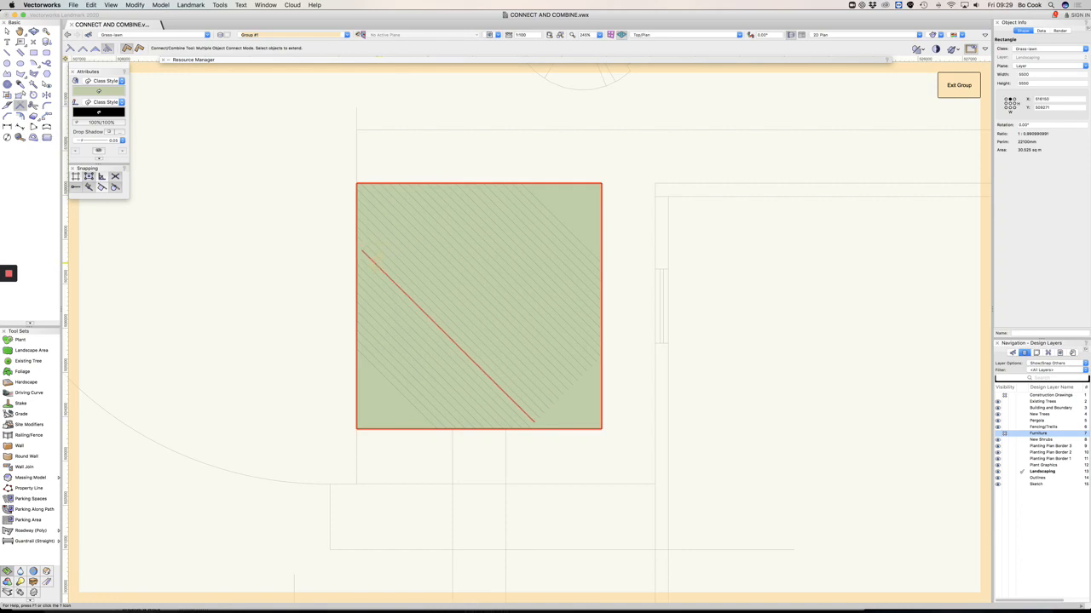
pyautogui.click(375, 265)
# Extend the remaining short board lines near the deck's lower-right corner to the rectangle boundary using Multiple Object Connect mode
pyautogui.click(107, 47)
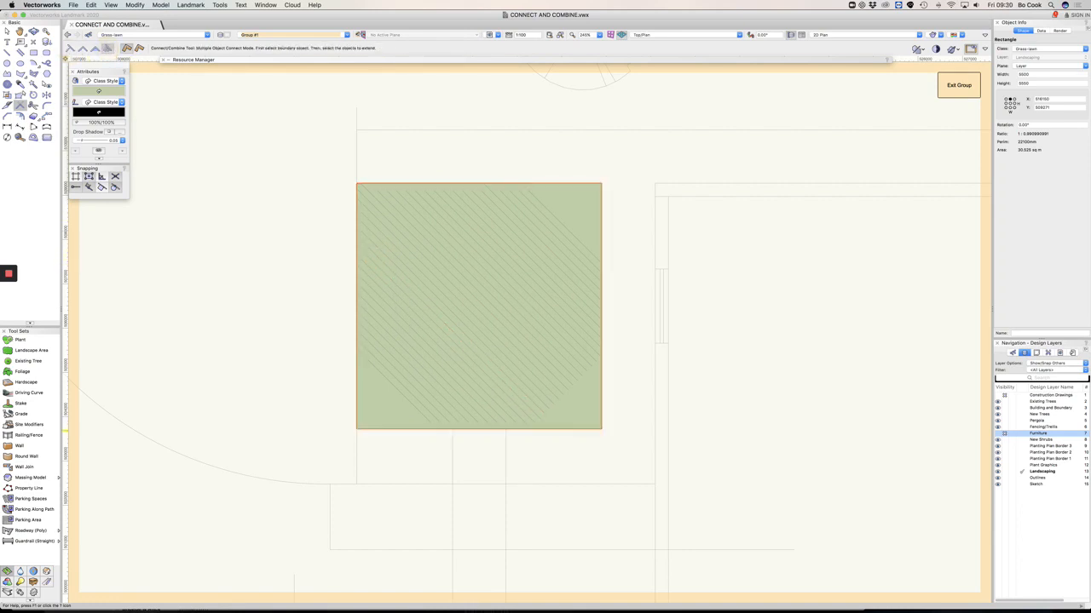
pyautogui.click(586, 429)
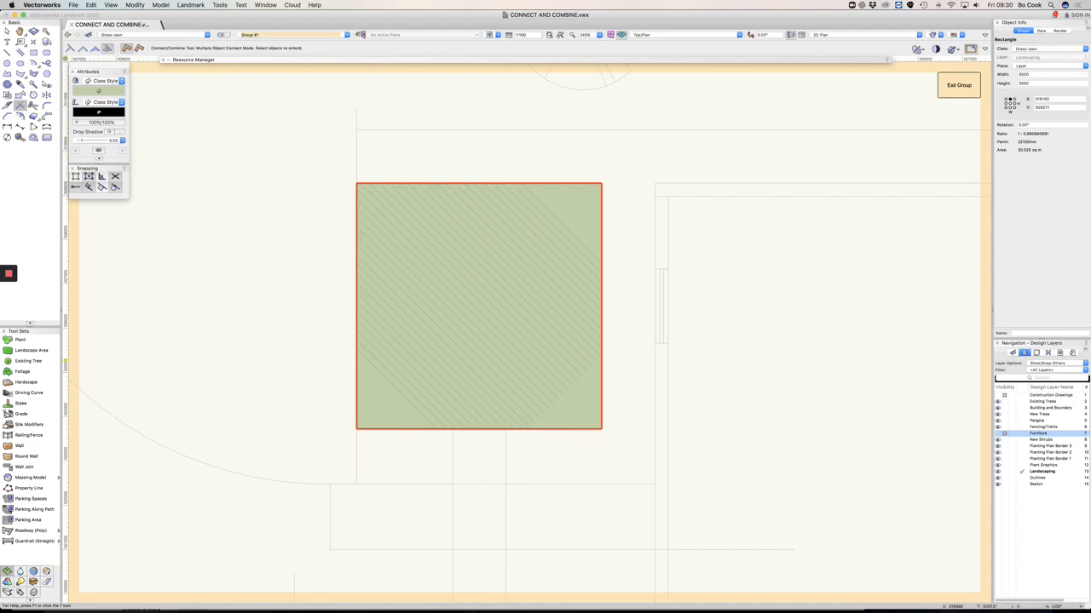
pyautogui.moveTo(417, 184); pyautogui.dragTo(596, 363)
pyautogui.click(598, 359)
pyautogui.click(591, 362)
pyautogui.click(586, 372)
pyautogui.moveTo(389, 184); pyautogui.dragTo(579, 374)
pyautogui.moveTo(357, 187); pyautogui.dragTo(571, 385)
pyautogui.moveTo(358, 186); pyautogui.dragTo(528, 417)
pyautogui.press('x')
pyautogui.click(660, 299)
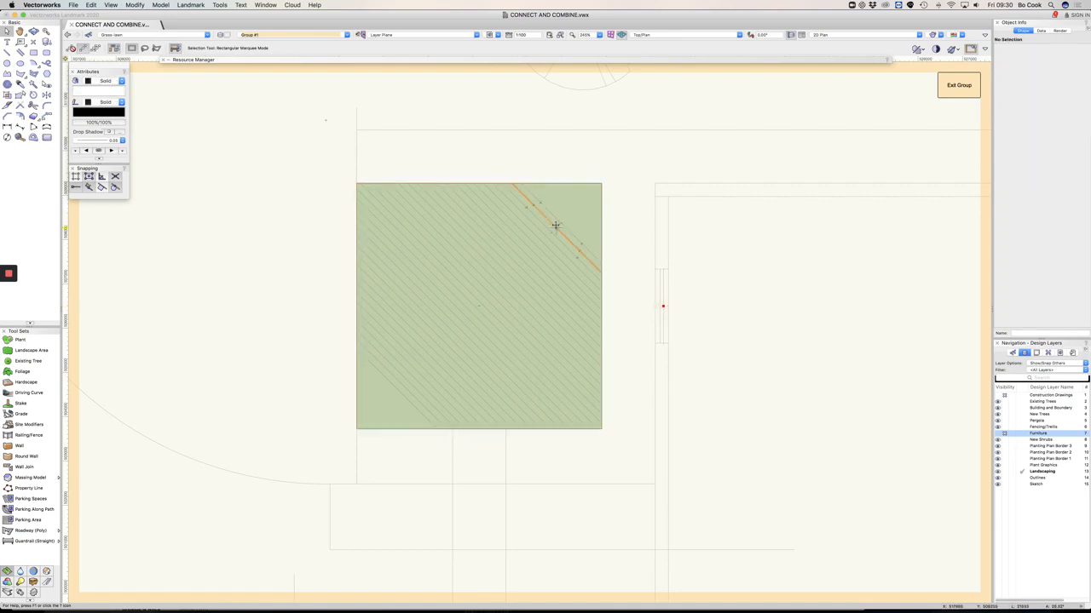
pyautogui.moveTo(416, 146)
pyautogui.mouseDown()
pyautogui.moveTo(645, 324)
pyautogui.moveTo(651, 366)
pyautogui.mouseUp()
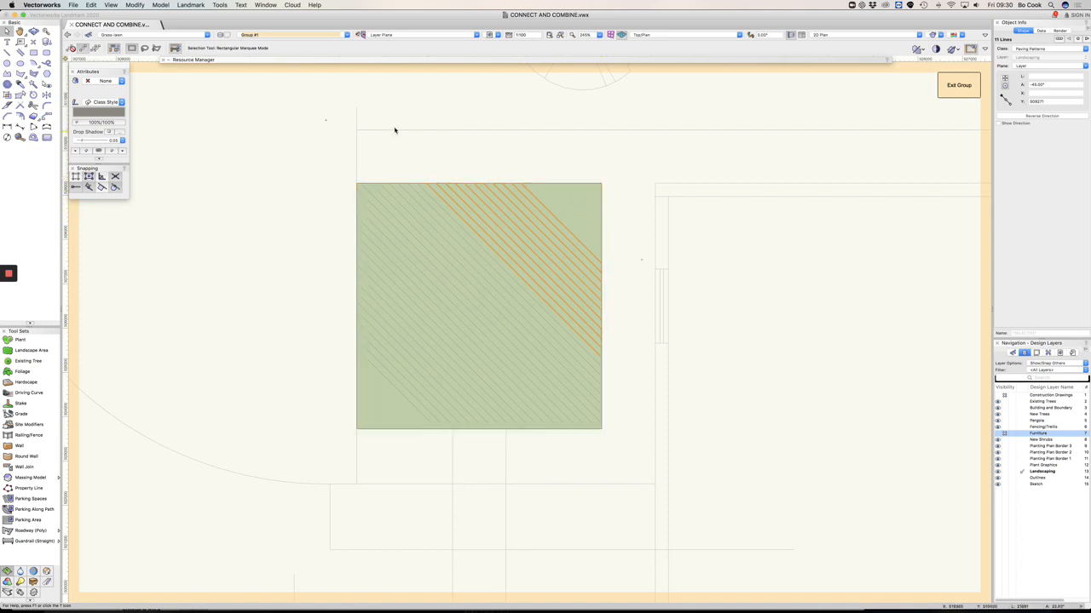
pyautogui.click(33, 116)
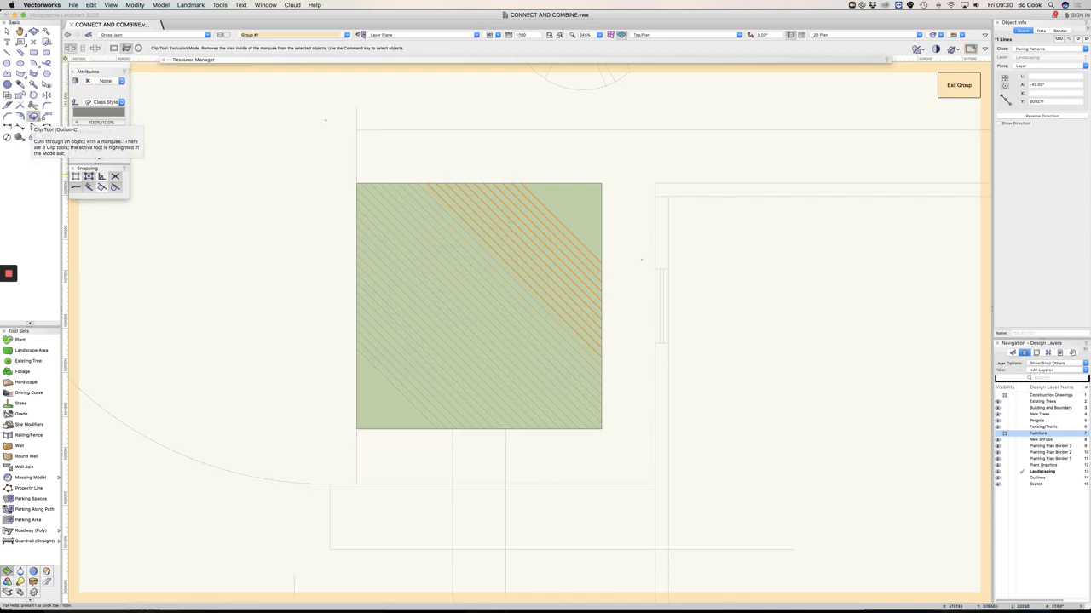
pyautogui.press('x')
pyautogui.click(652, 187)
# Delete the green boundary rectangle covering the deck boards and exit the group
pyautogui.click(602, 197)
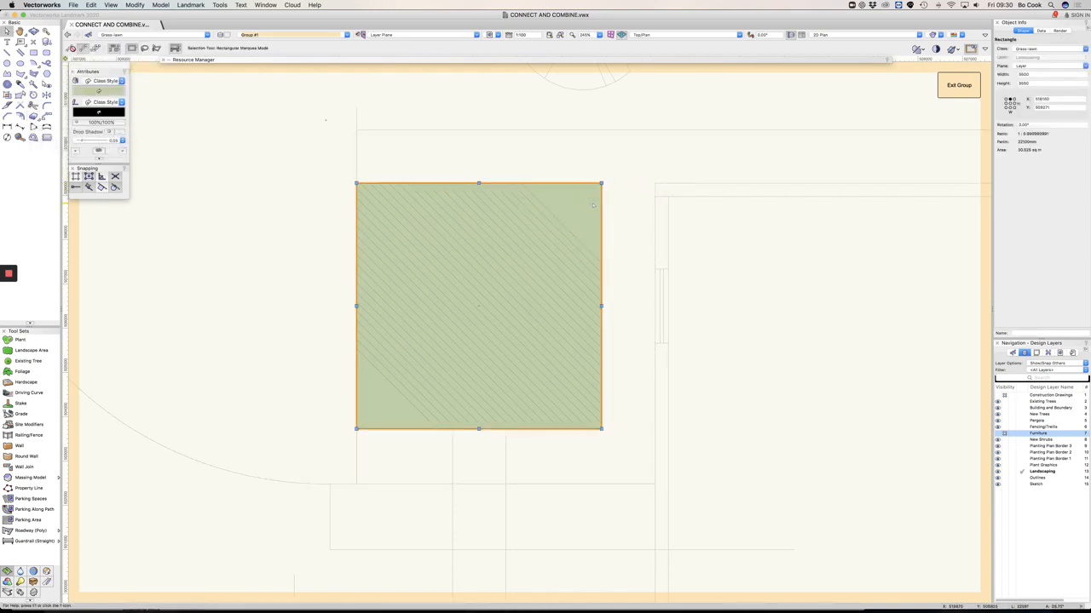
pyautogui.press('Delete')
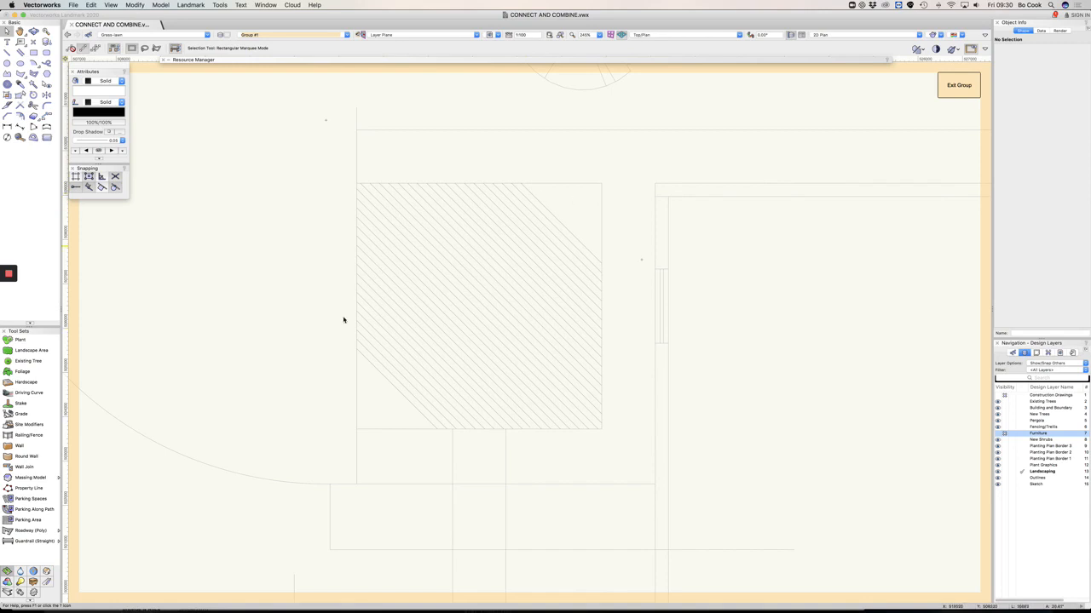
pyautogui.click(954, 86)
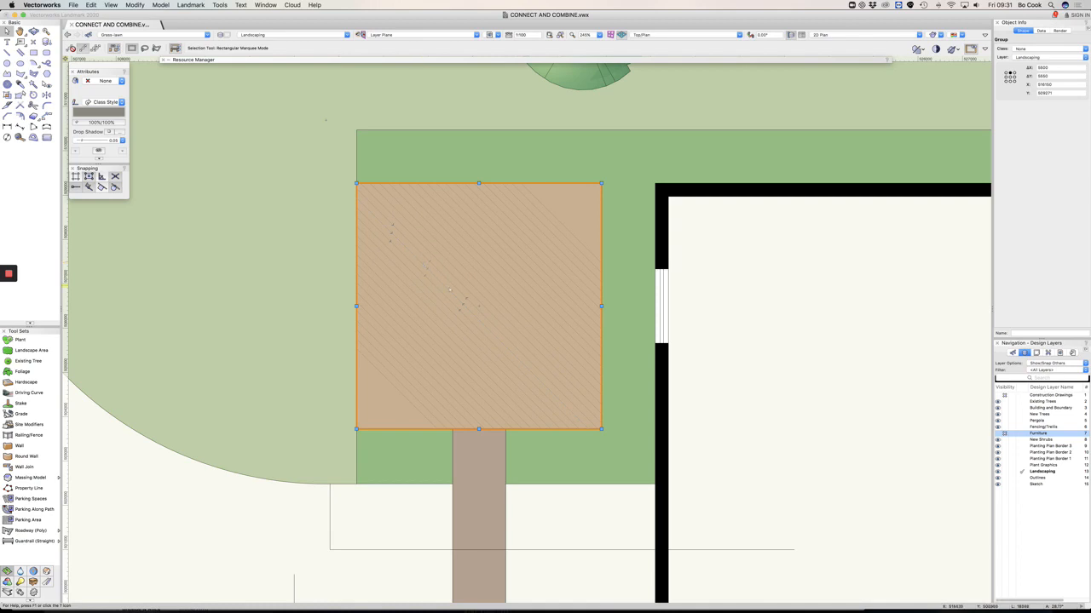
pyautogui.click(19, 104)
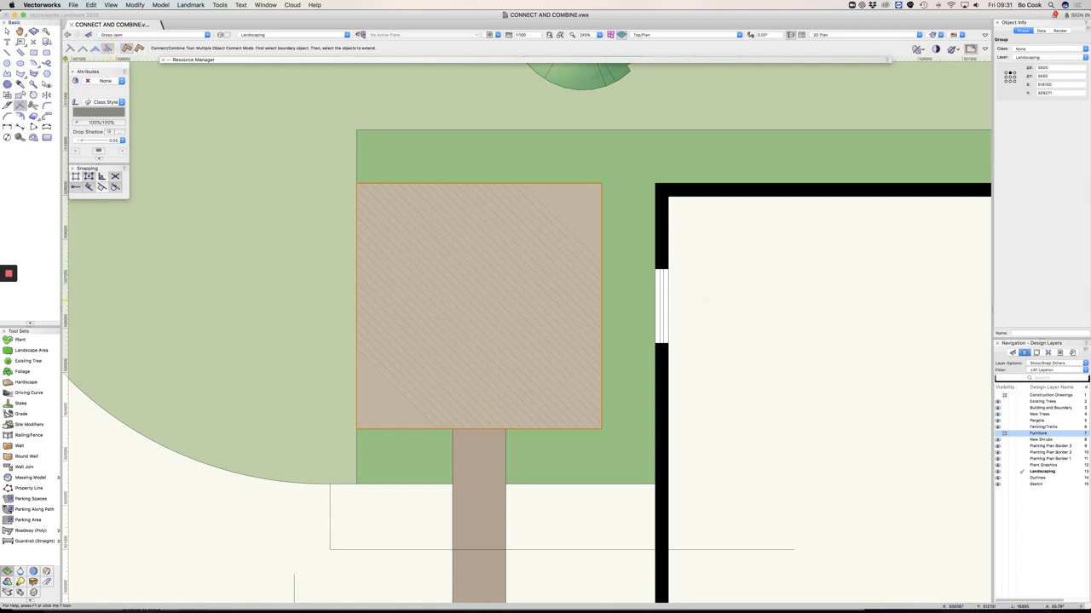
pyautogui.press('x')
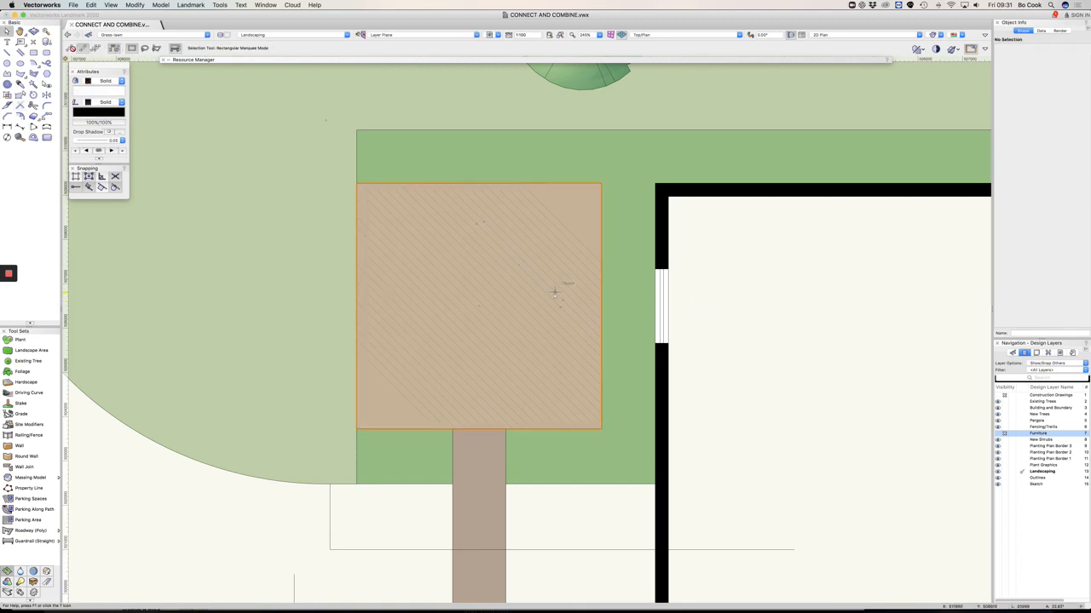